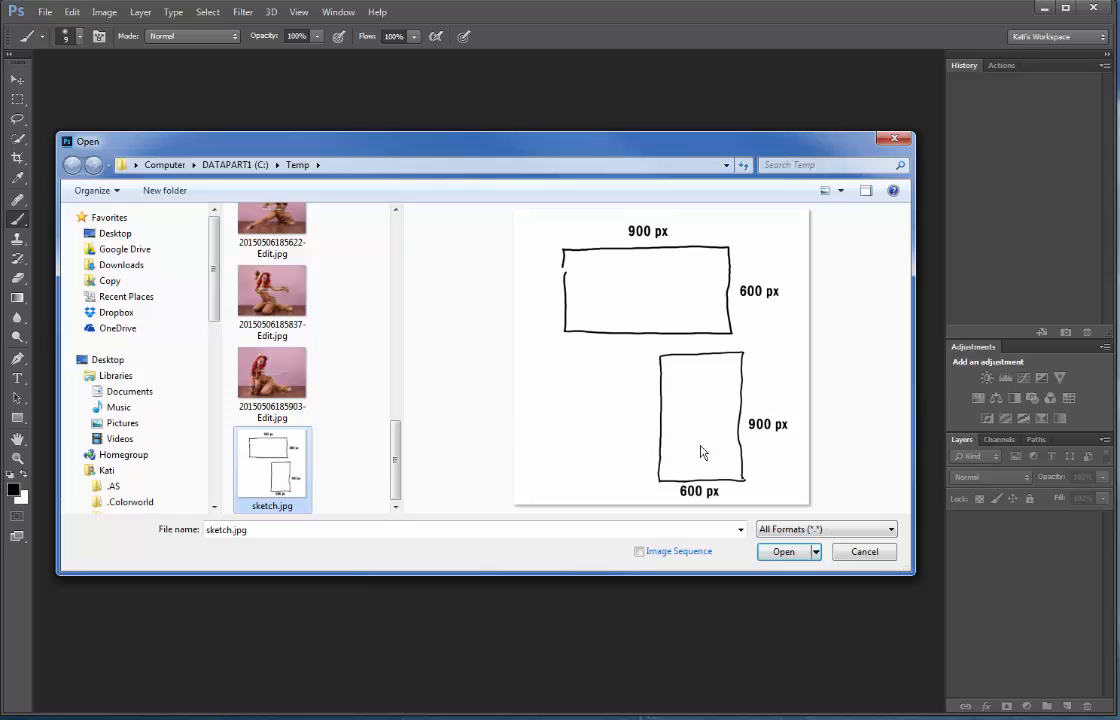
Open sketch.jpg, brush two vertical dividers and outer zigzags inside the wide rectangle, and close the file without saving.
click(784, 551)
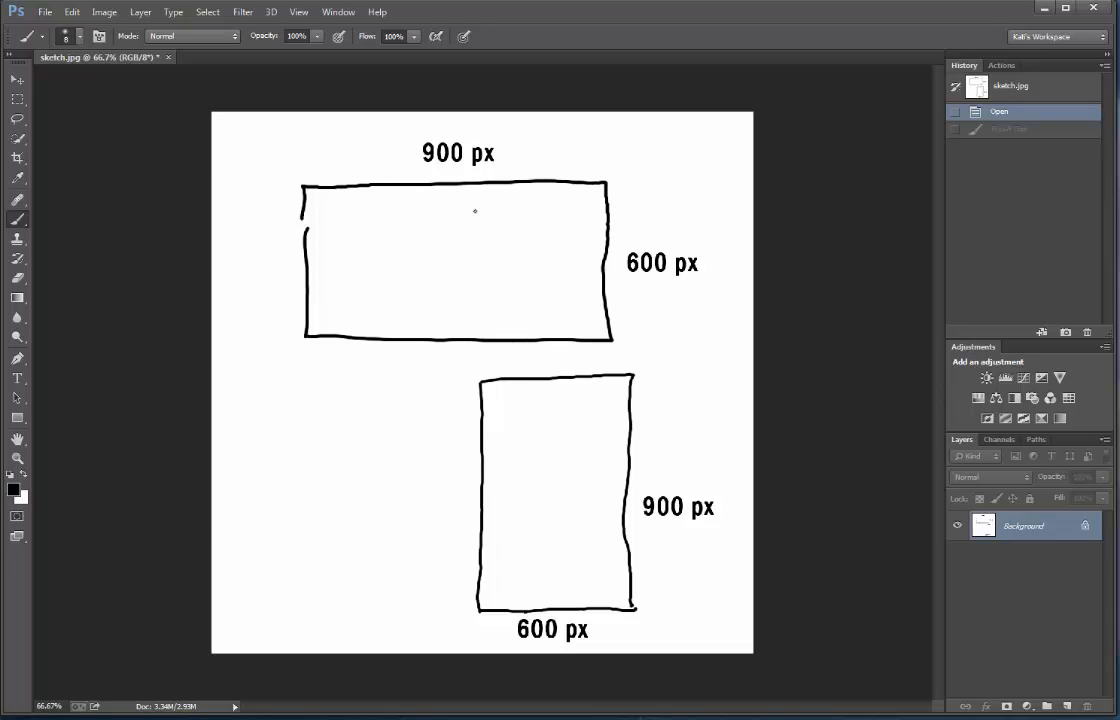
drag(416, 186, 413, 334)
drag(496, 185, 489, 333)
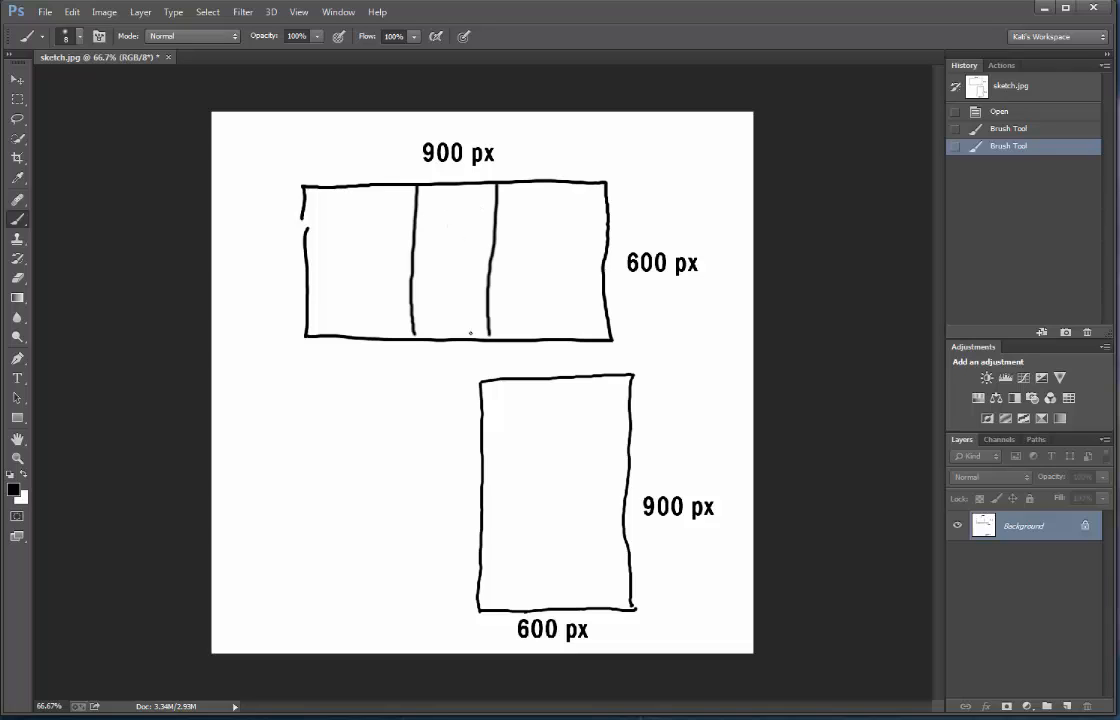
mouse_move(377, 225)
mouse_down()
mouse_move(347, 253)
mouse_move(370, 253)
mouse_move(346, 298)
mouse_up()
mouse_move(546, 213)
mouse_down()
mouse_move(532, 240)
mouse_move(538, 268)
mouse_move(572, 263)
mouse_move(540, 302)
mouse_up()
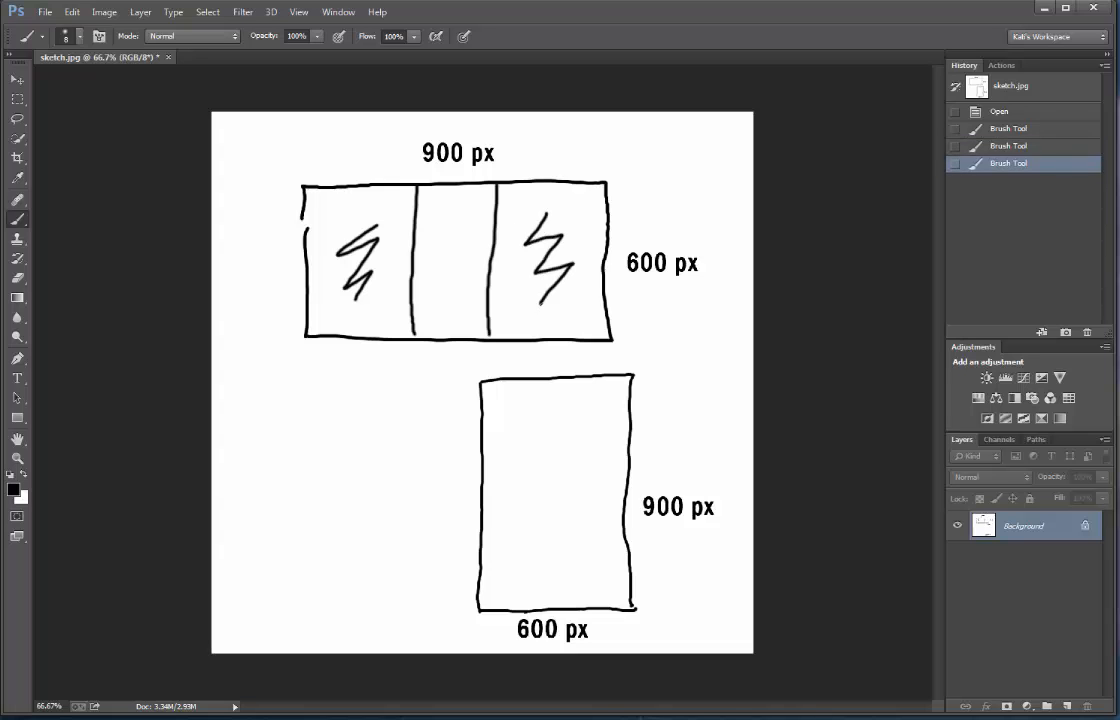
click(168, 57)
click(845, 175)
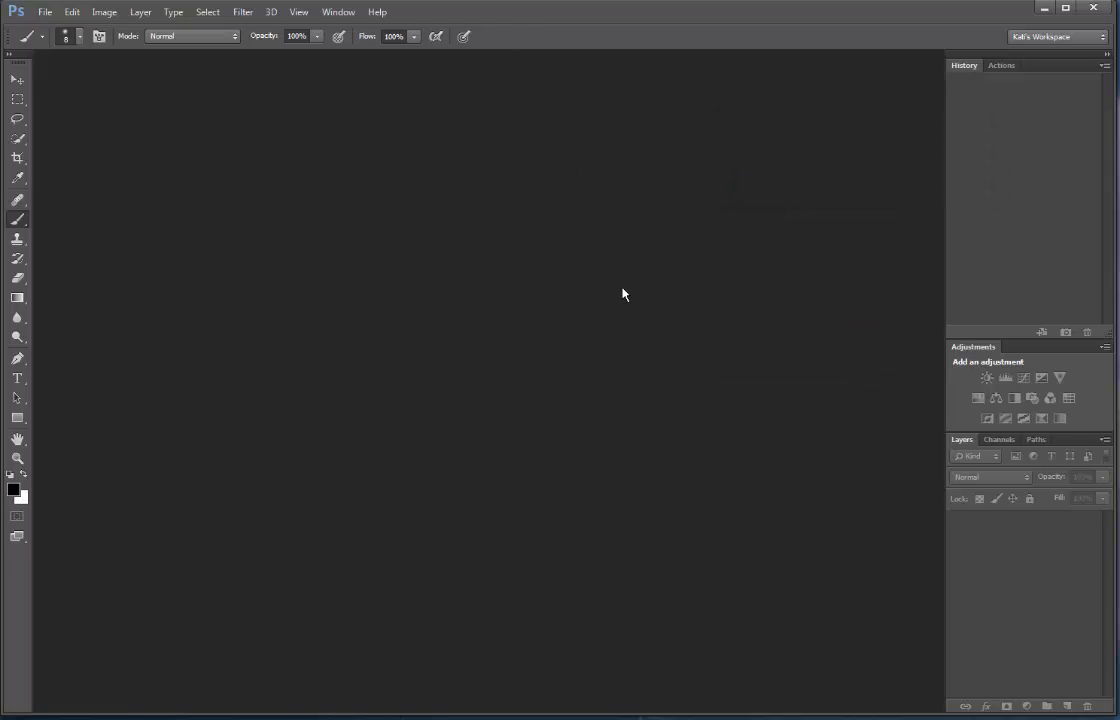
key(alt+Tab)
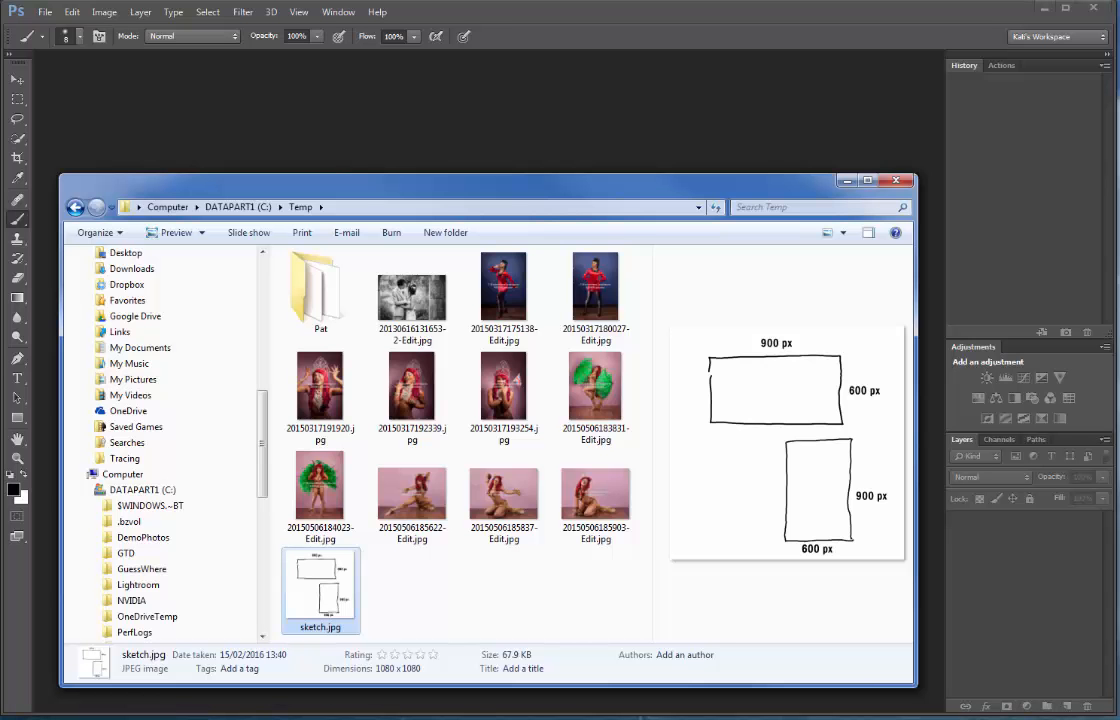
click(490, 305)
drag(498, 299, 470, 125)
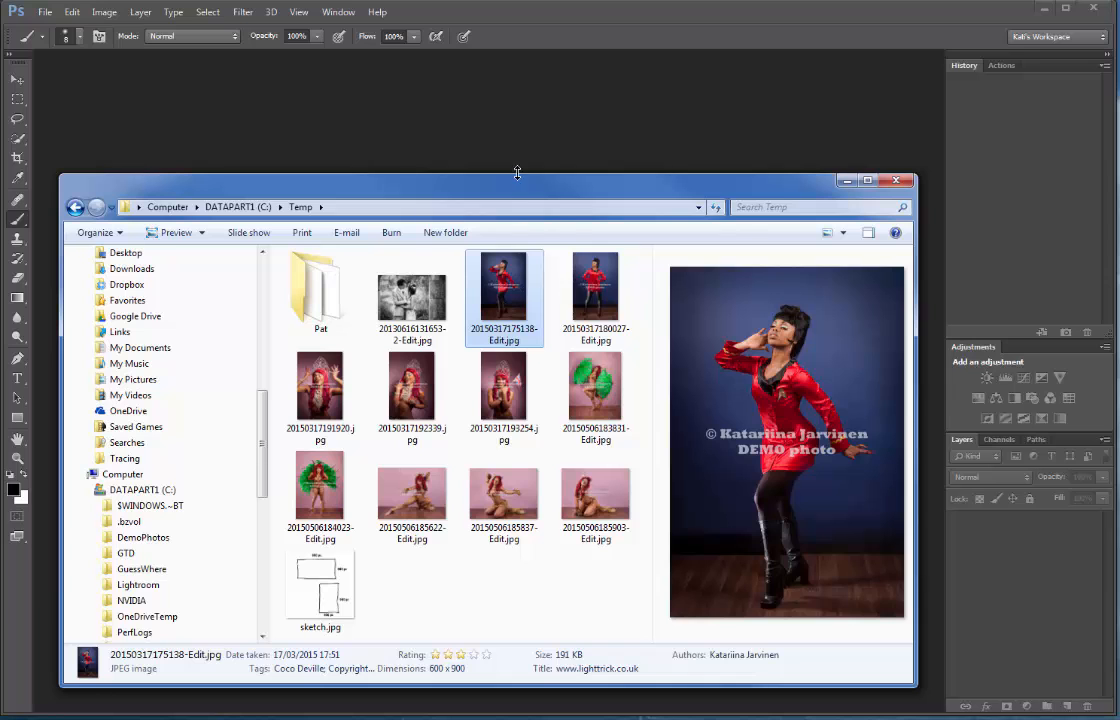
drag(517, 185, 517, 189)
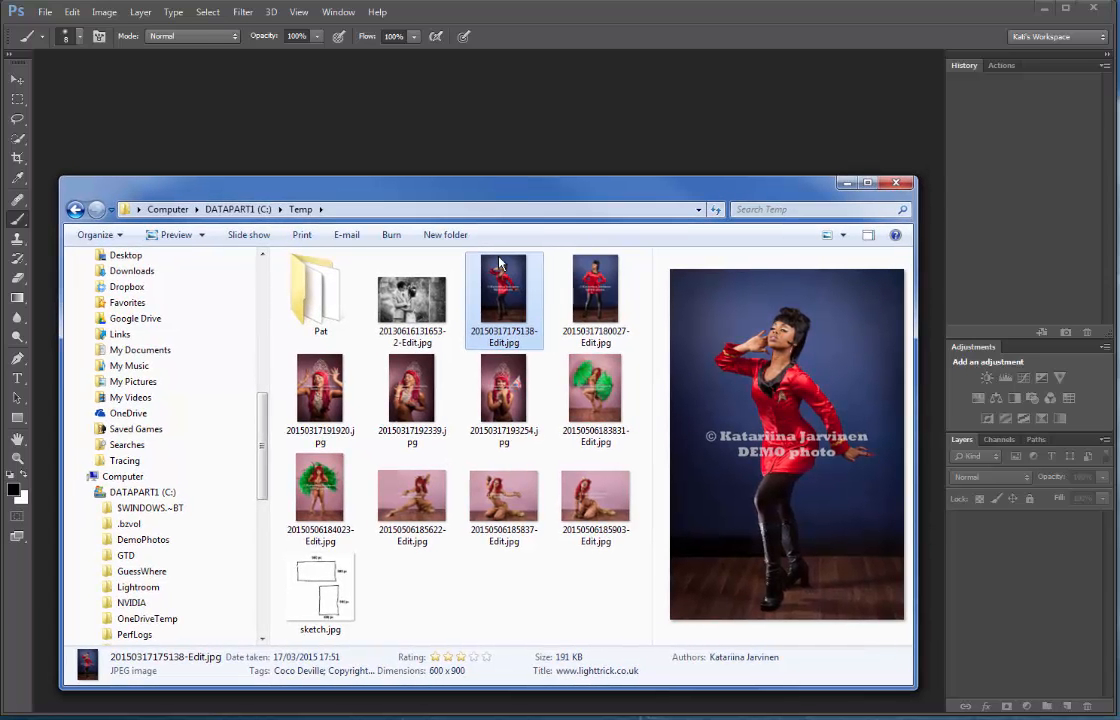
mouse_move(503, 275)
key(Down)
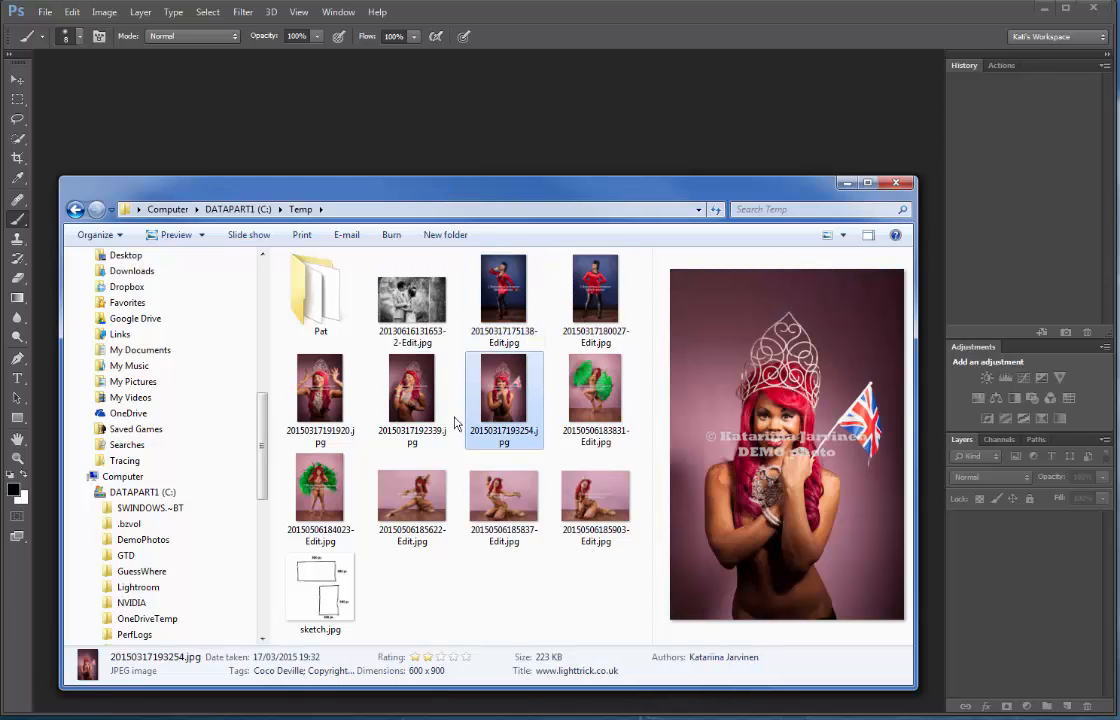
click(425, 347)
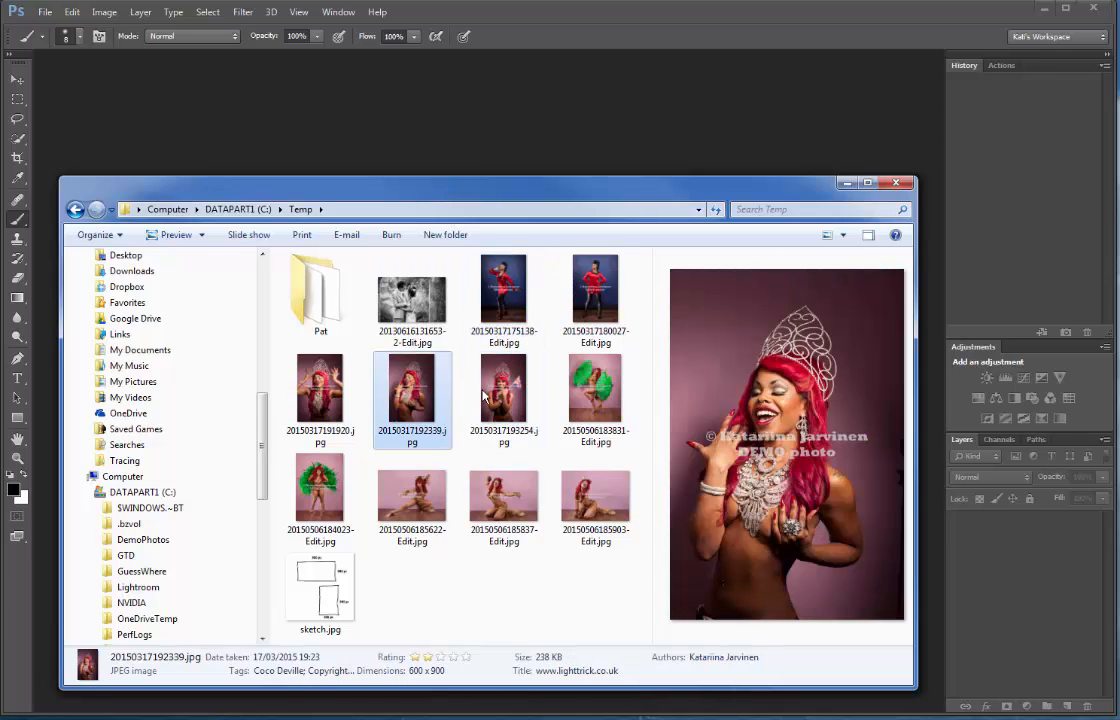
click(527, 313)
drag(505, 297, 385, 112)
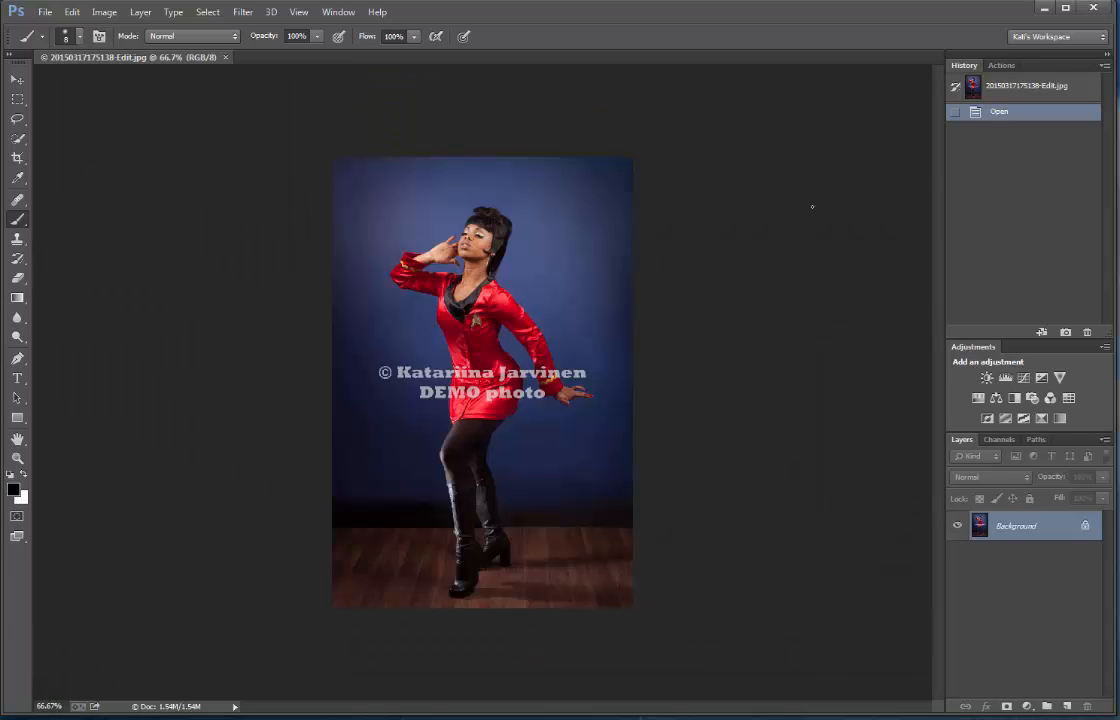
Create a new action named "resize" in the Demo Actions set and start recording it.
click(1108, 65)
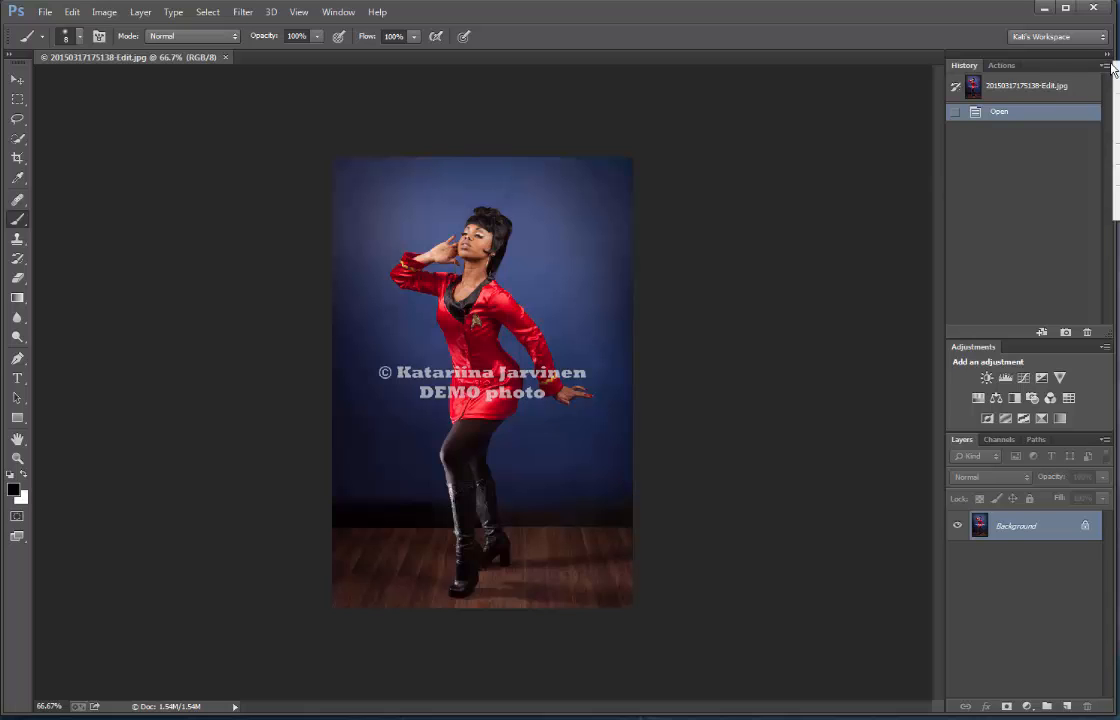
click(1003, 65)
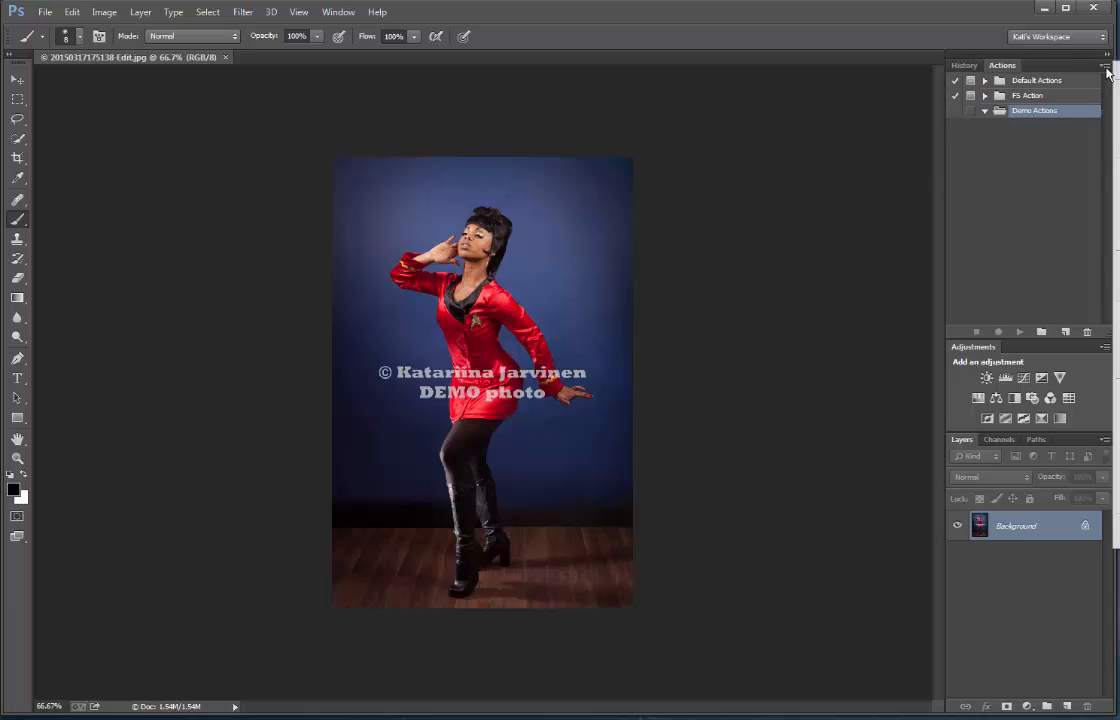
click(1117, 91)
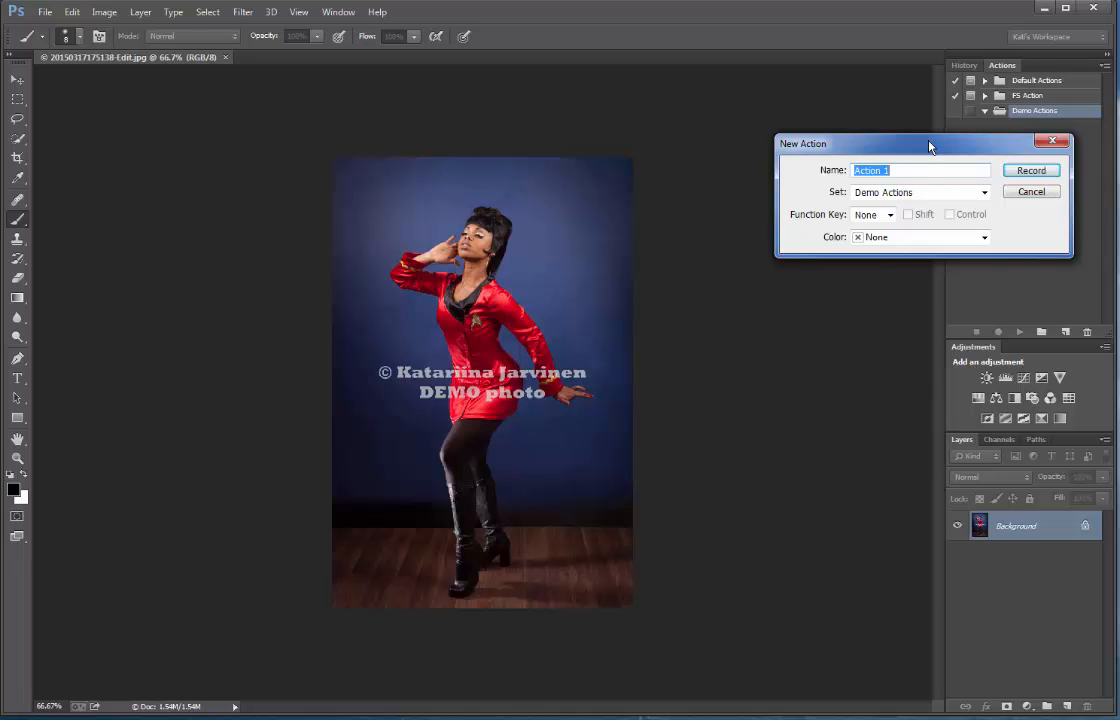
drag(930, 145, 820, 170)
text(re)
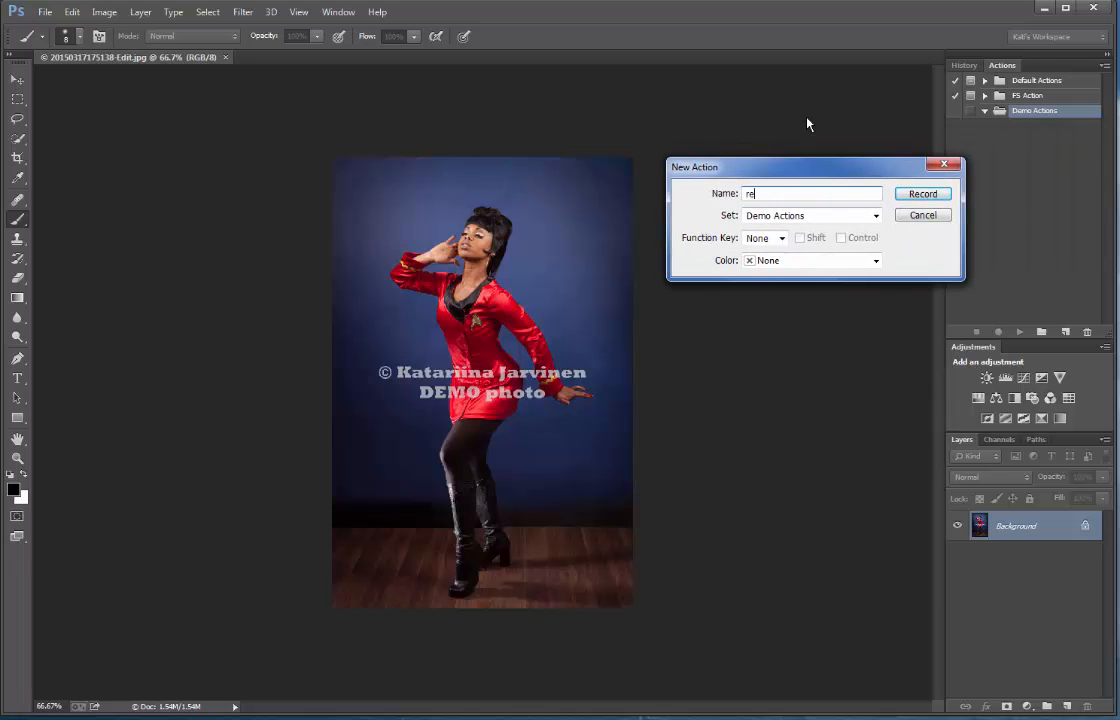
text(size)
key(Return)
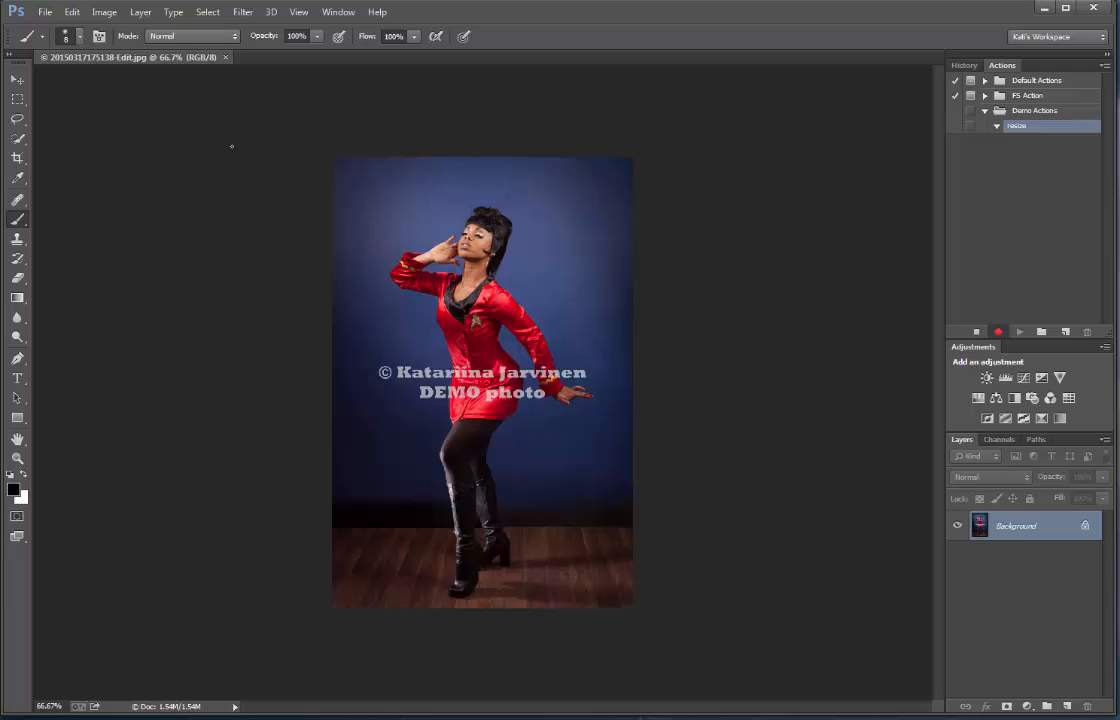
Resize the portrait image to a height of 600 pixels with its proportions linked.
click(108, 13)
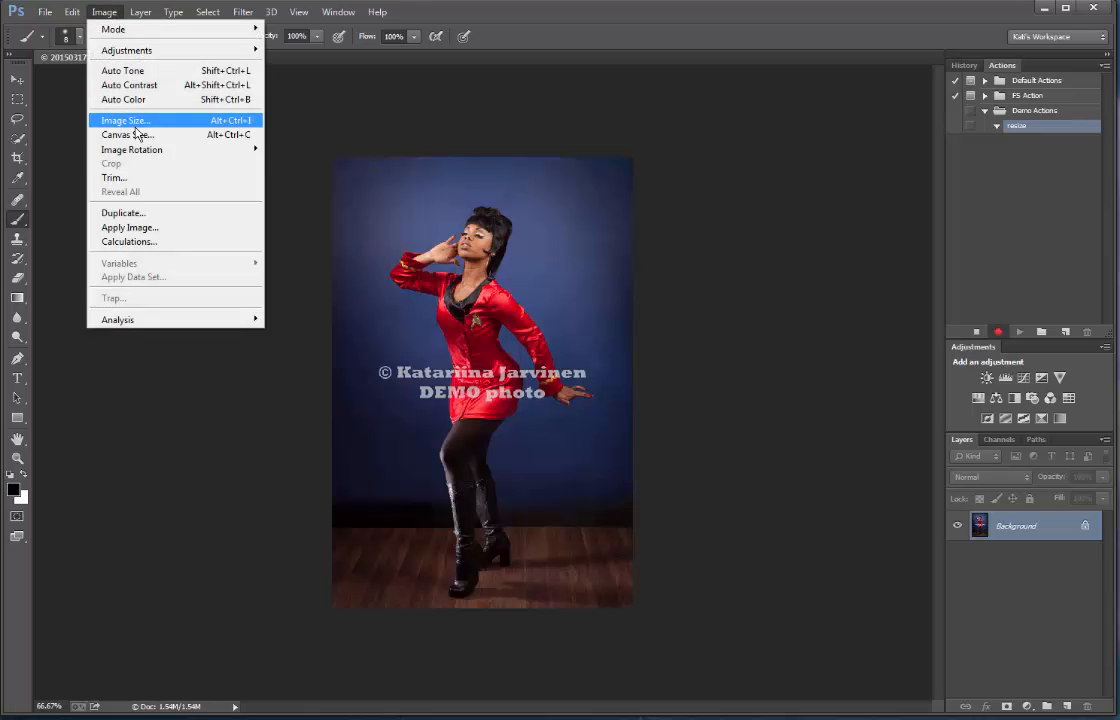
click(201, 121)
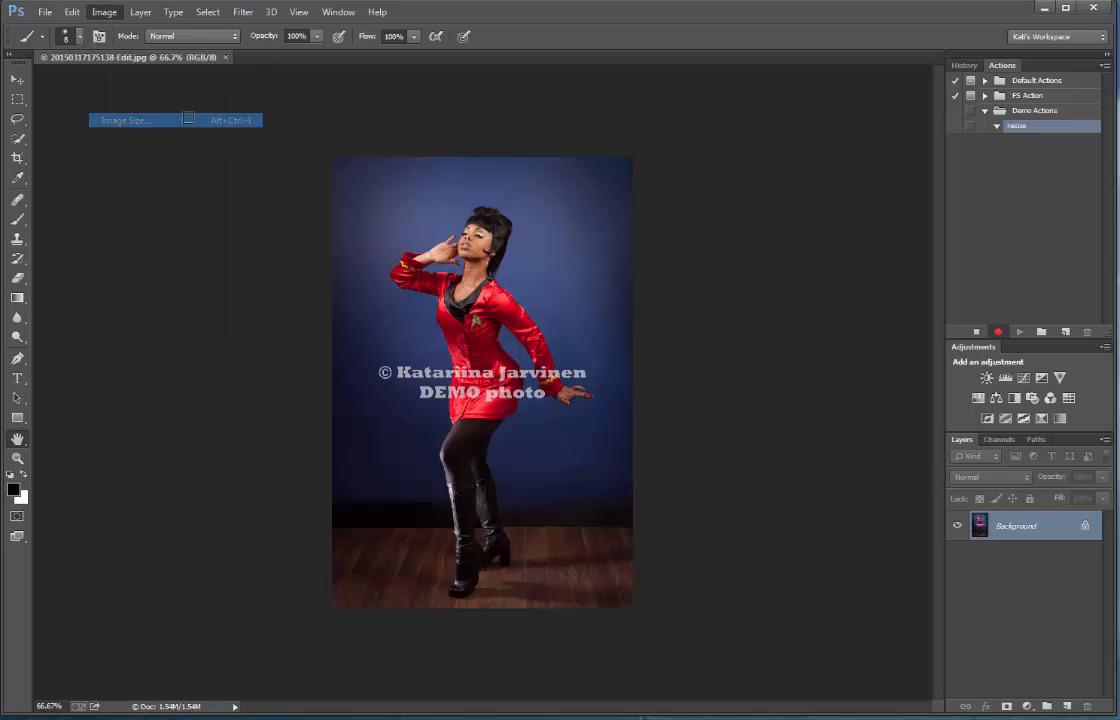
drag(828, 318, 804, 271)
key(Tab)
text(600)
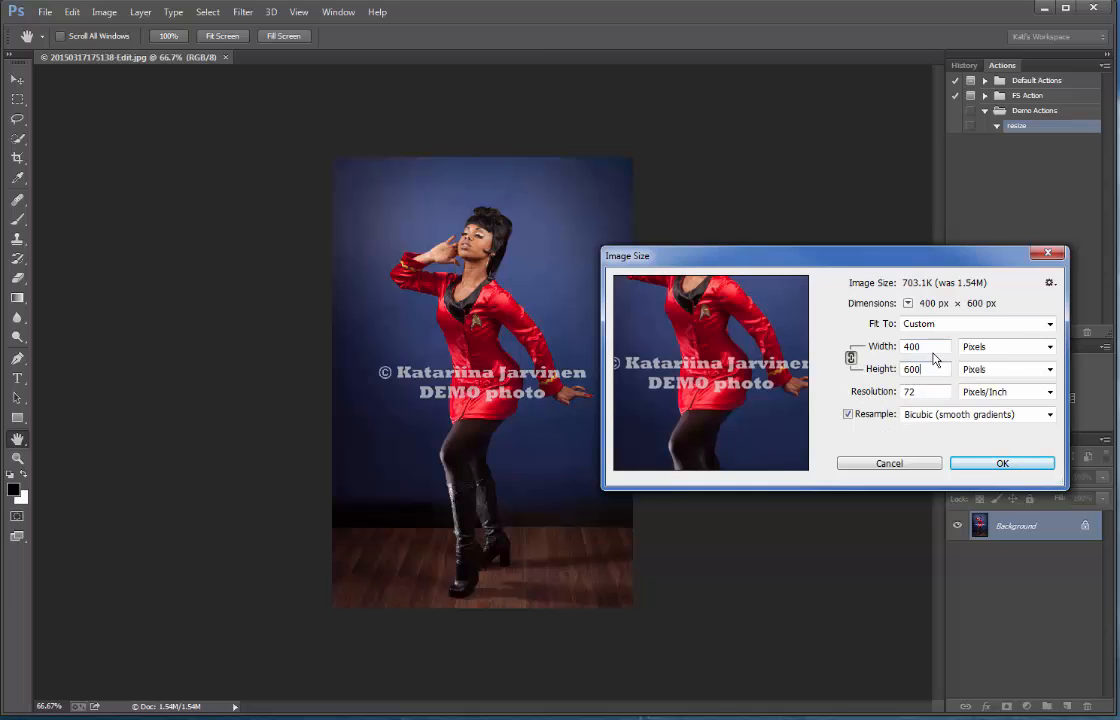
click(1000, 462)
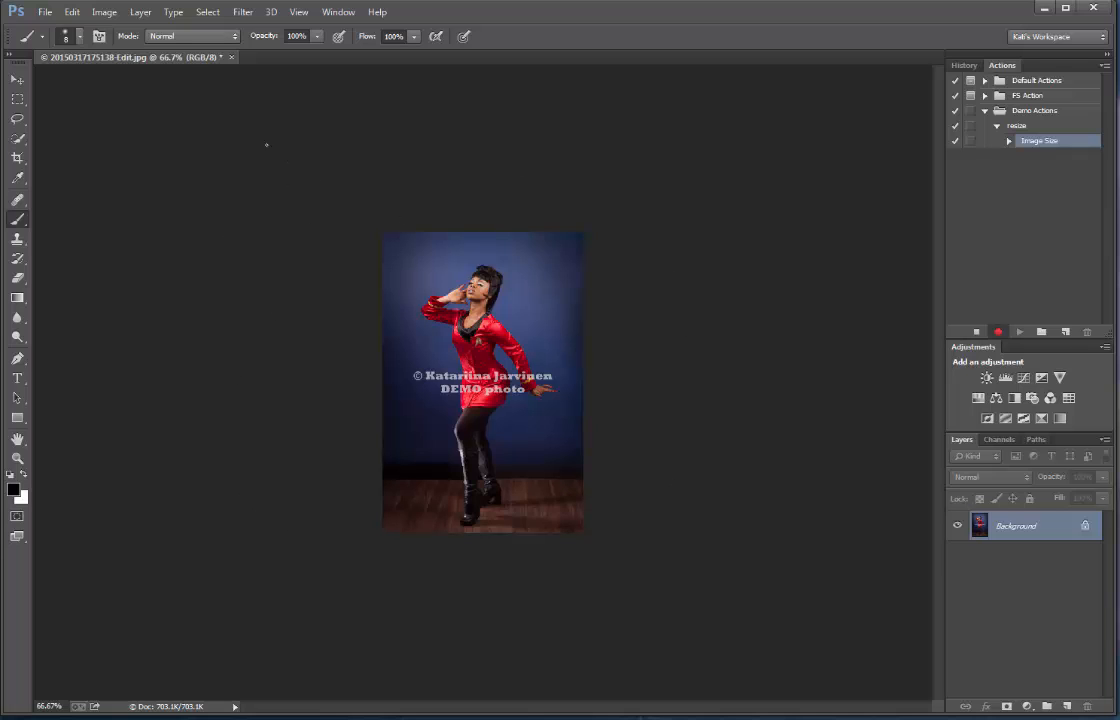
Extend the canvas to a width of 900 pixels, keeping the centre anchor and white extension colour.
click(105, 12)
click(130, 125)
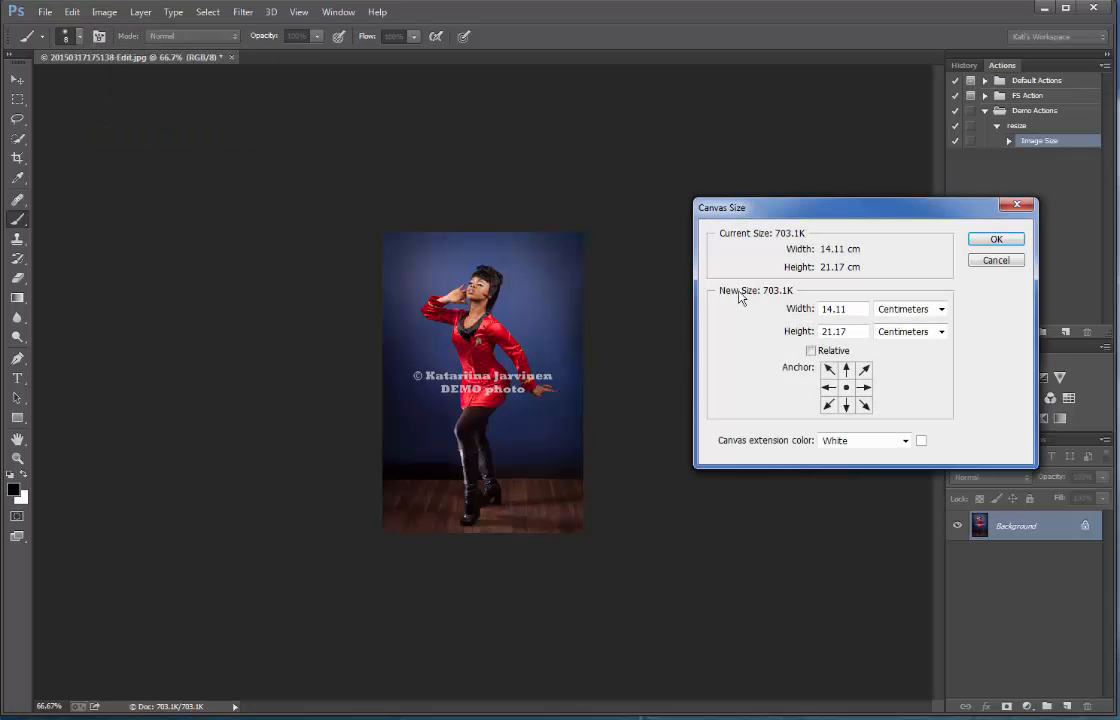
click(940, 310)
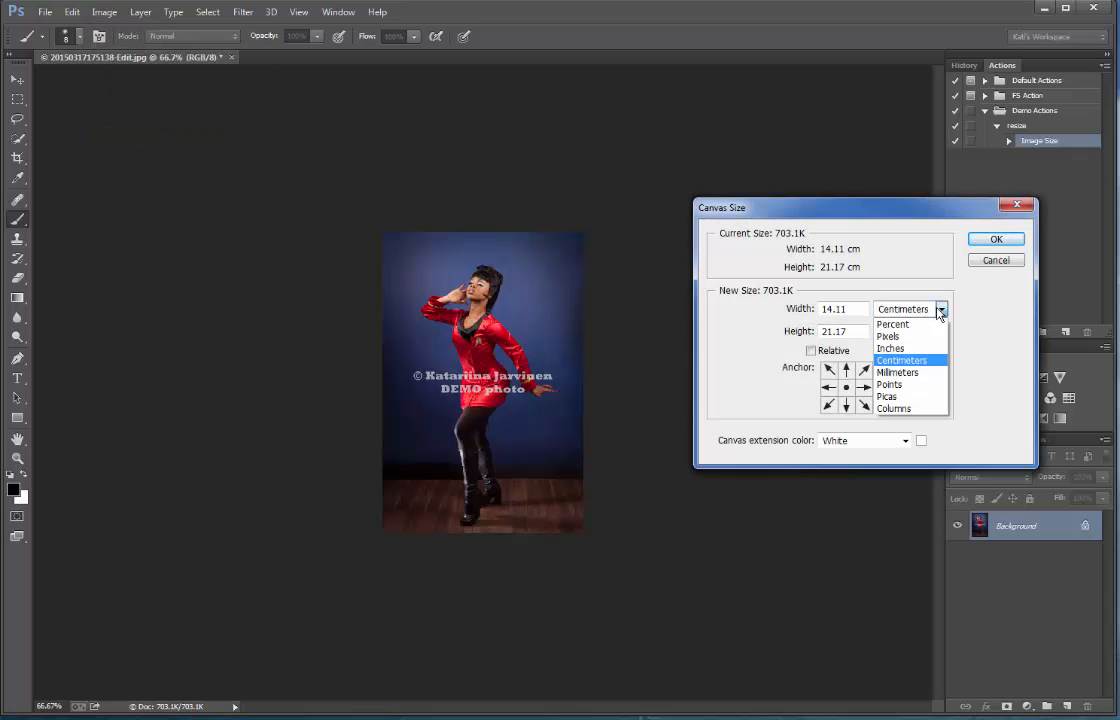
click(918, 336)
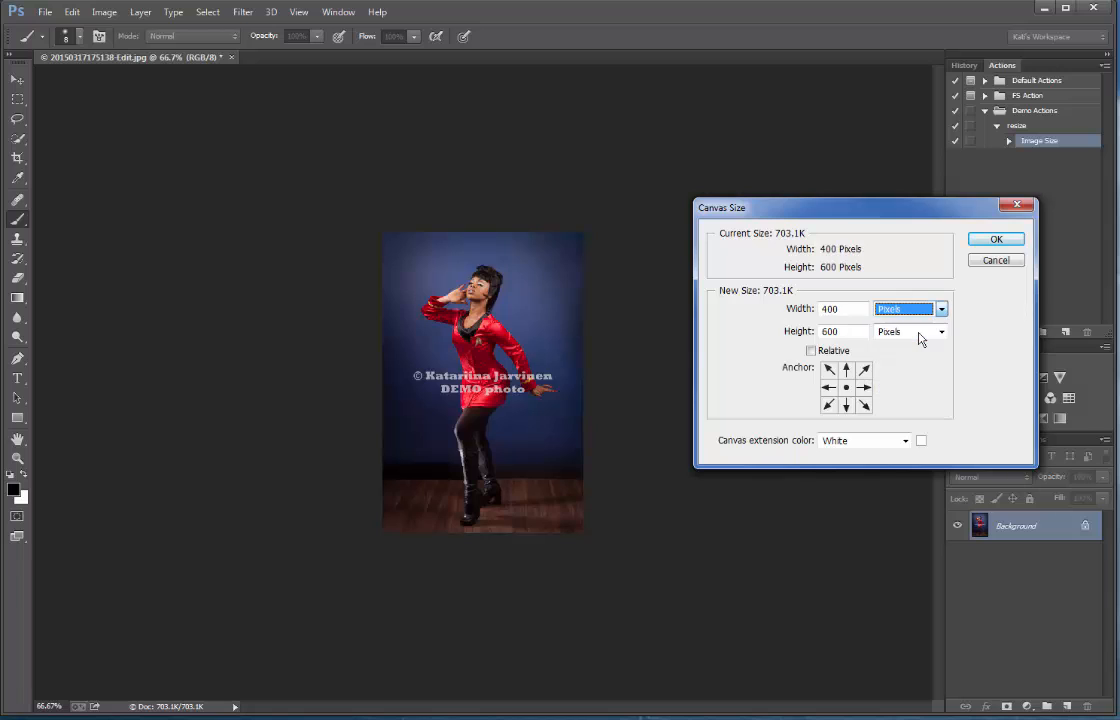
double_click(846, 309)
text(900)
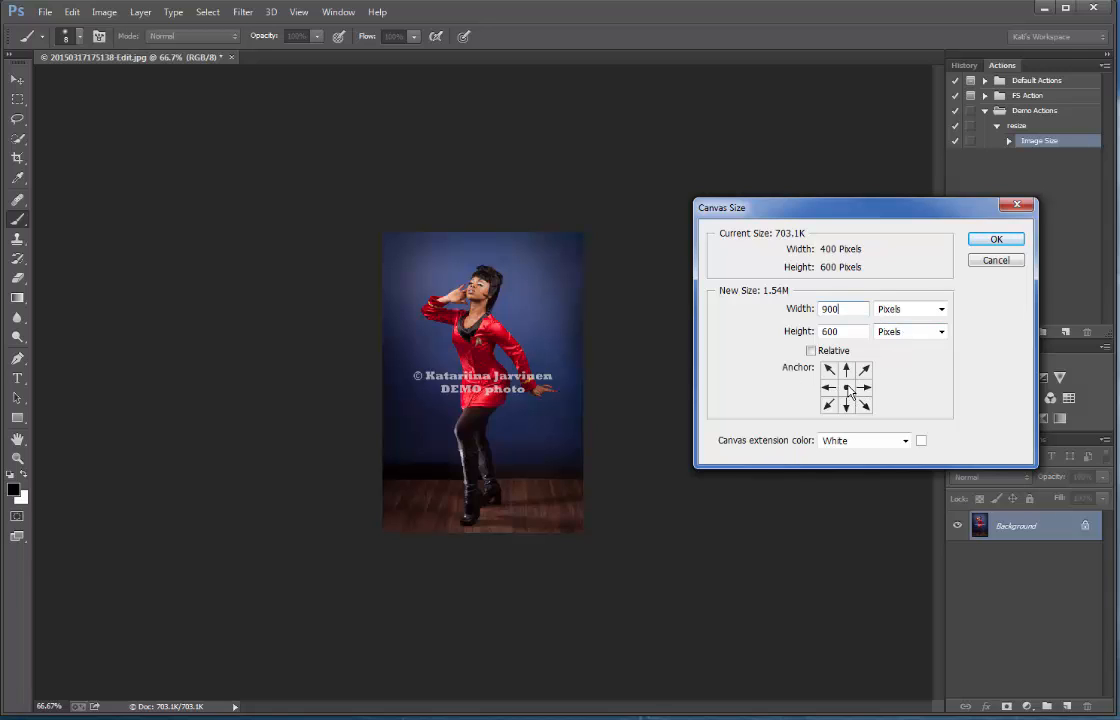
click(986, 241)
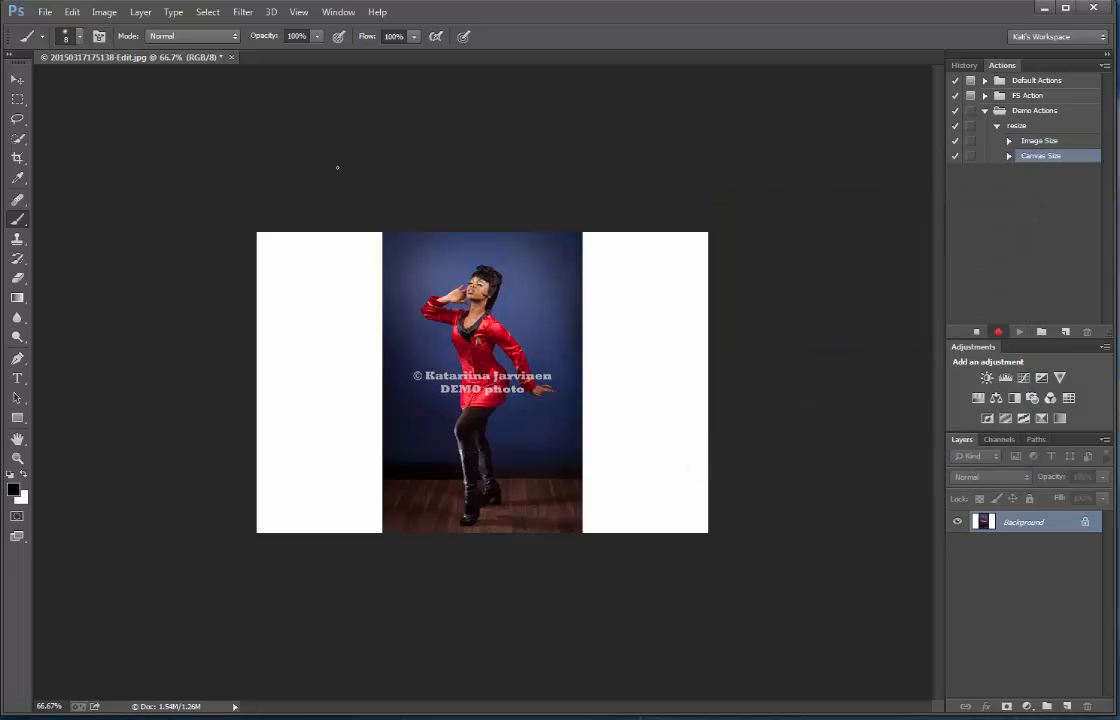
Save the image in the Temp folder as a JPEG named "testest" at maximum quality 12.
click(45, 11)
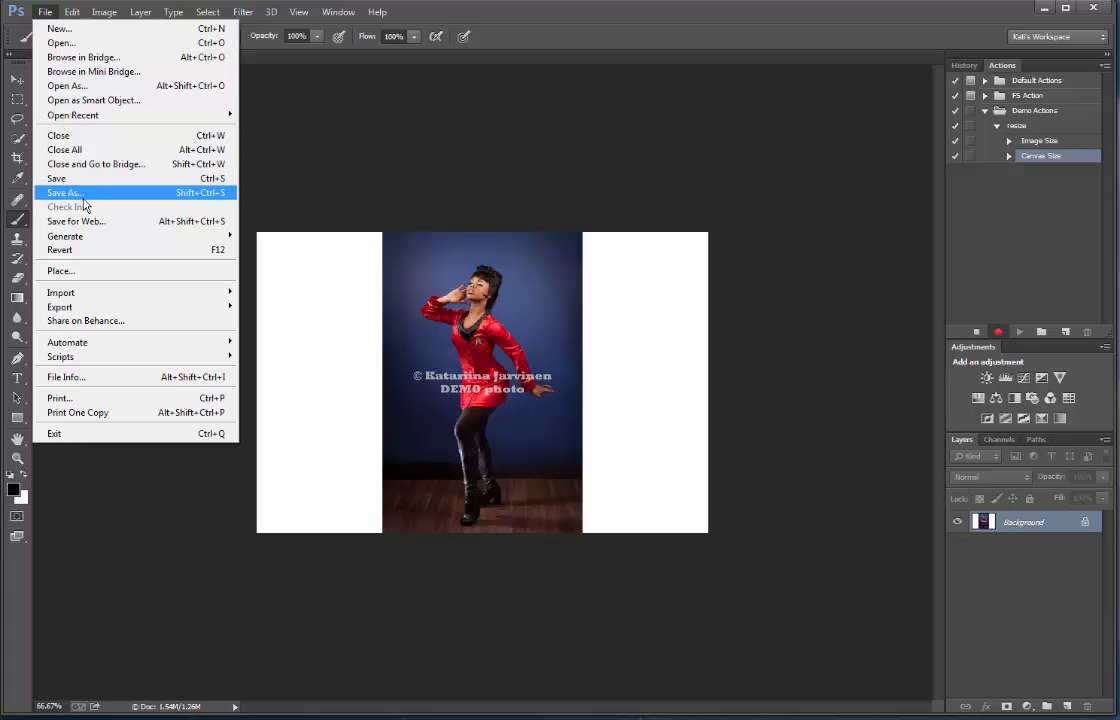
click(84, 194)
text(testest)
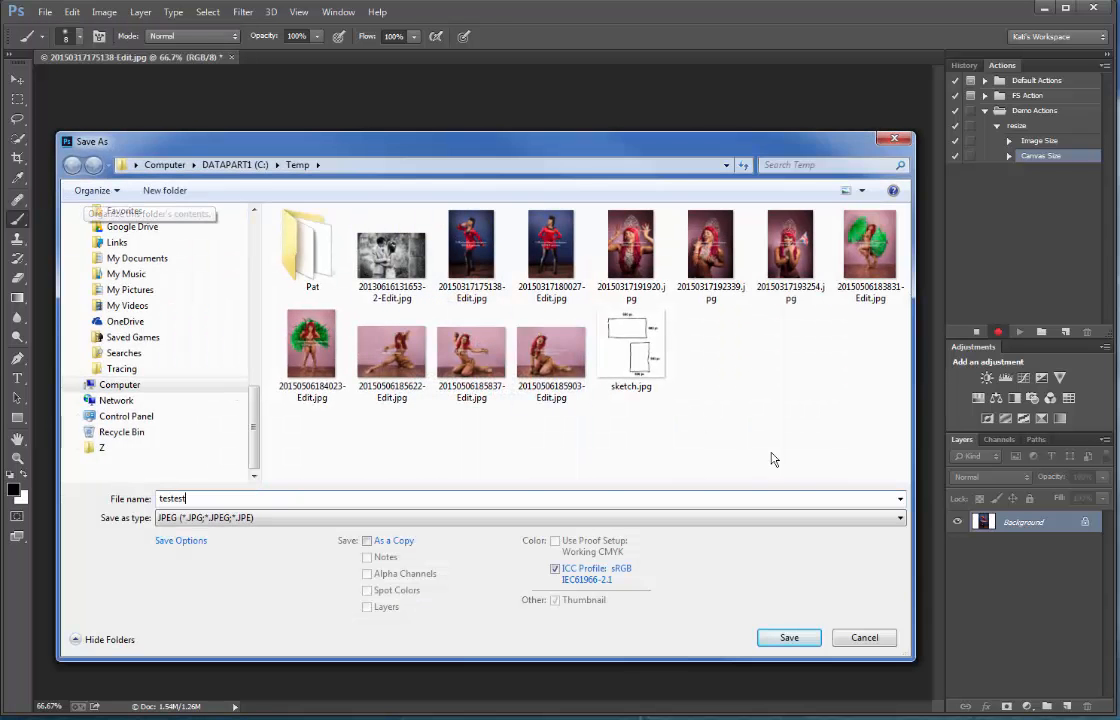
click(789, 637)
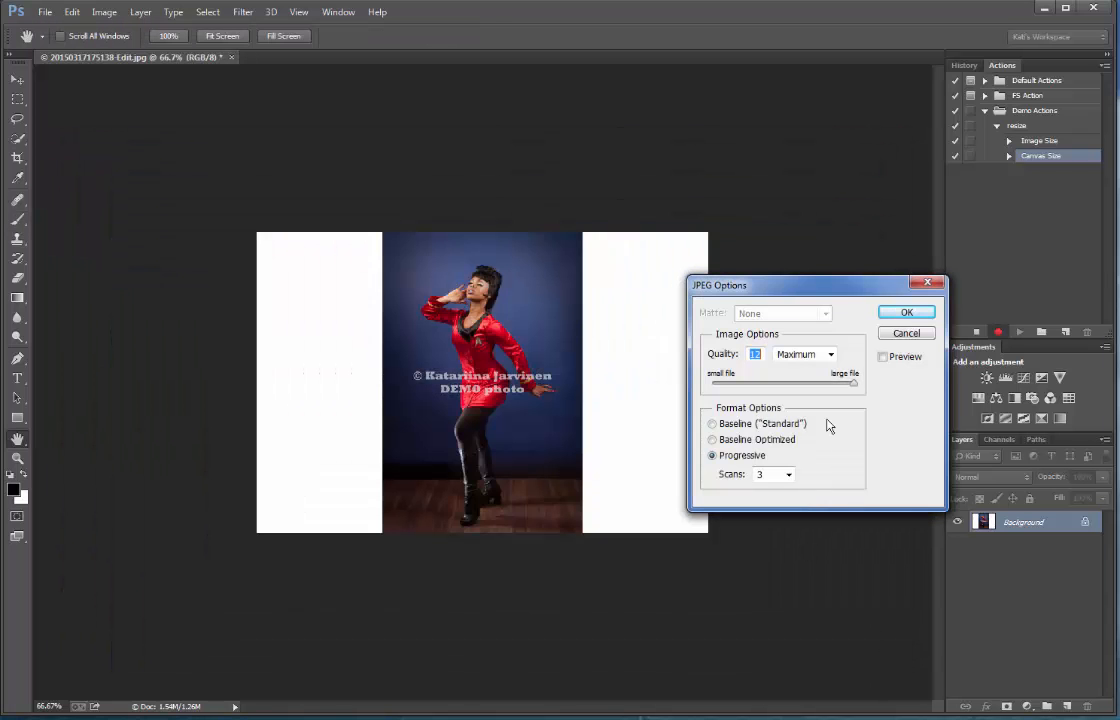
click(907, 314)
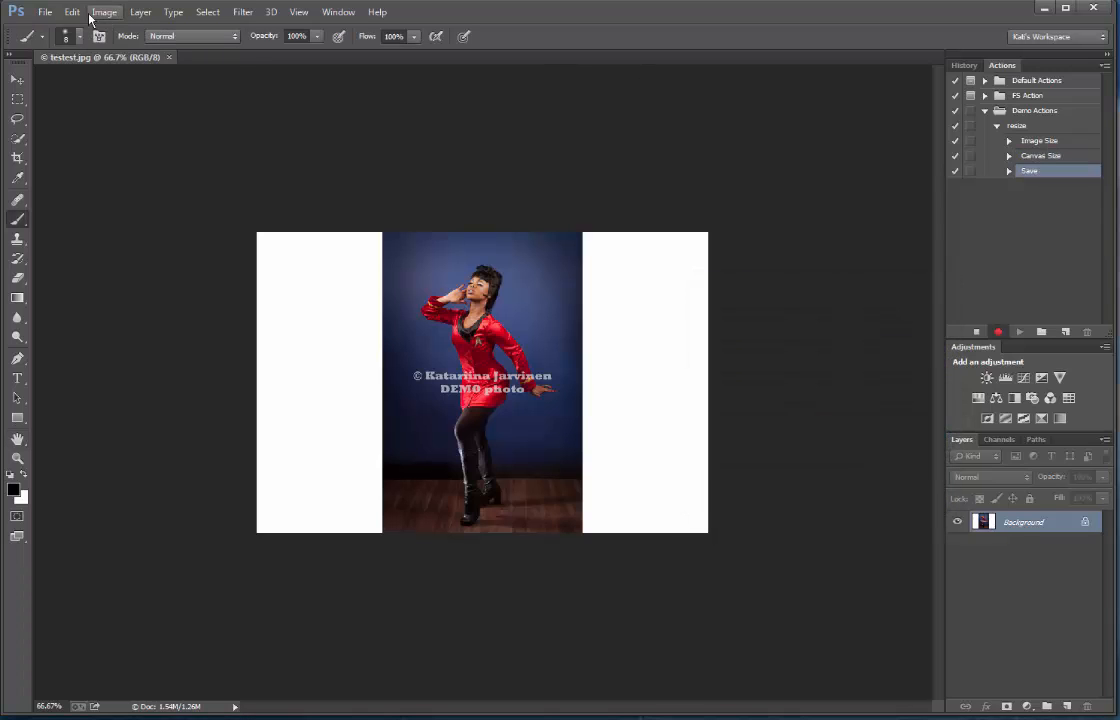
Close the saved image and stop recording the resize action.
click(45, 12)
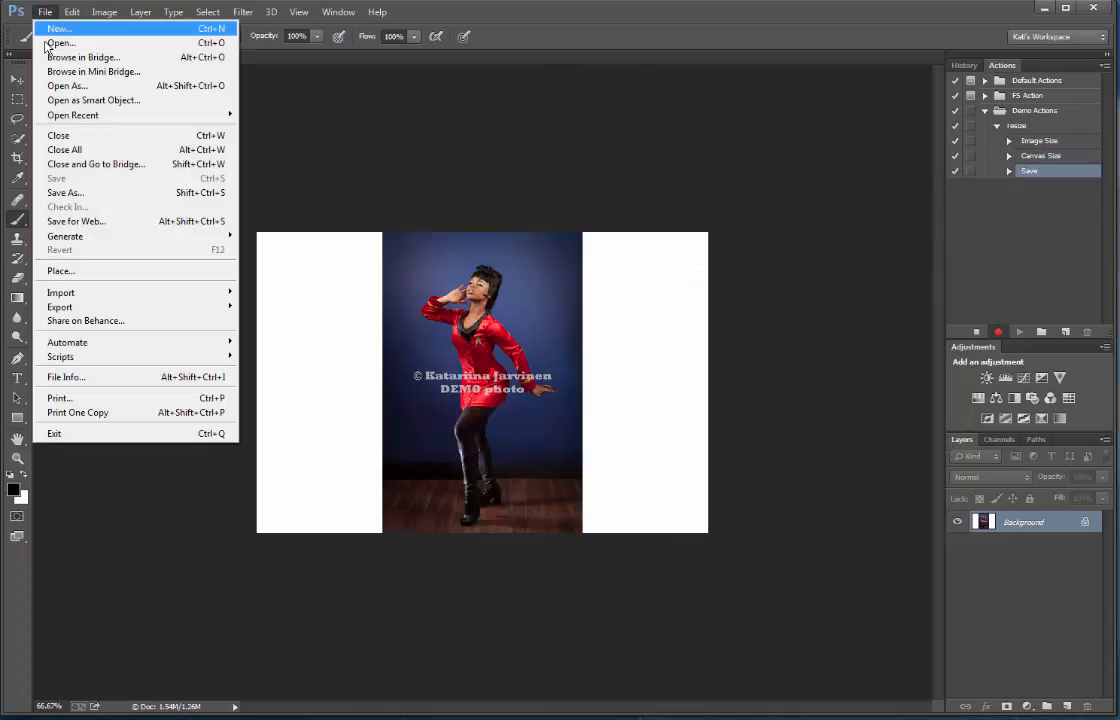
click(112, 136)
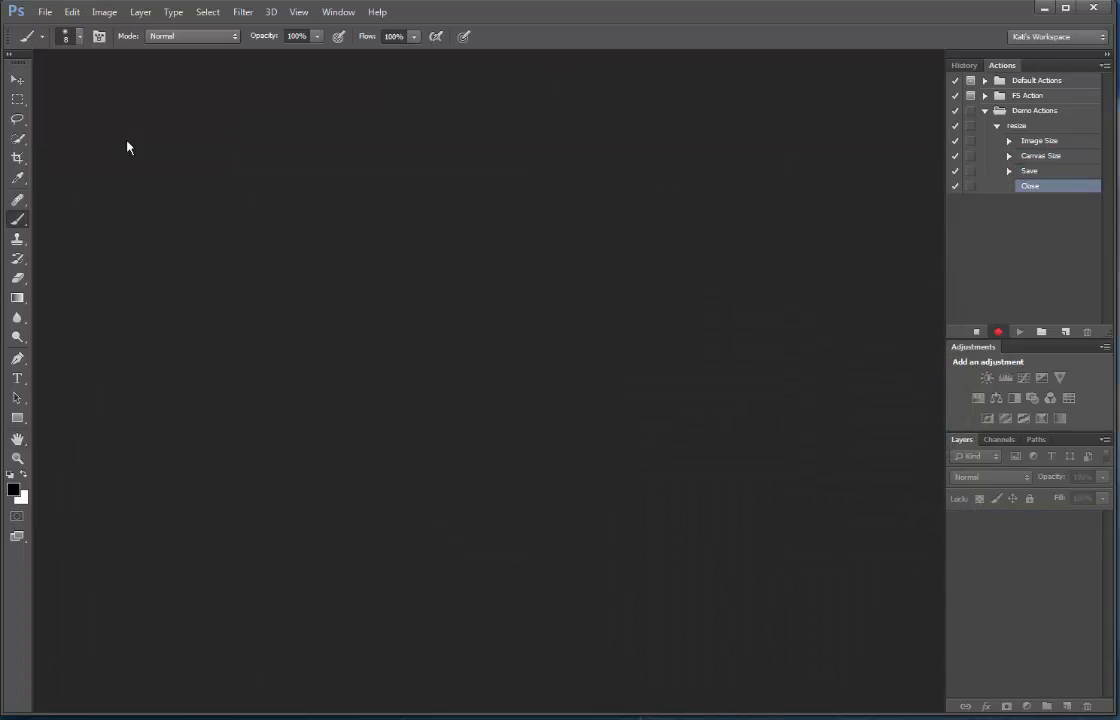
click(976, 332)
Switch to the Temp folder in Windows Explorer and move testest.jpg to the Recycle Bin.
click(129, 714)
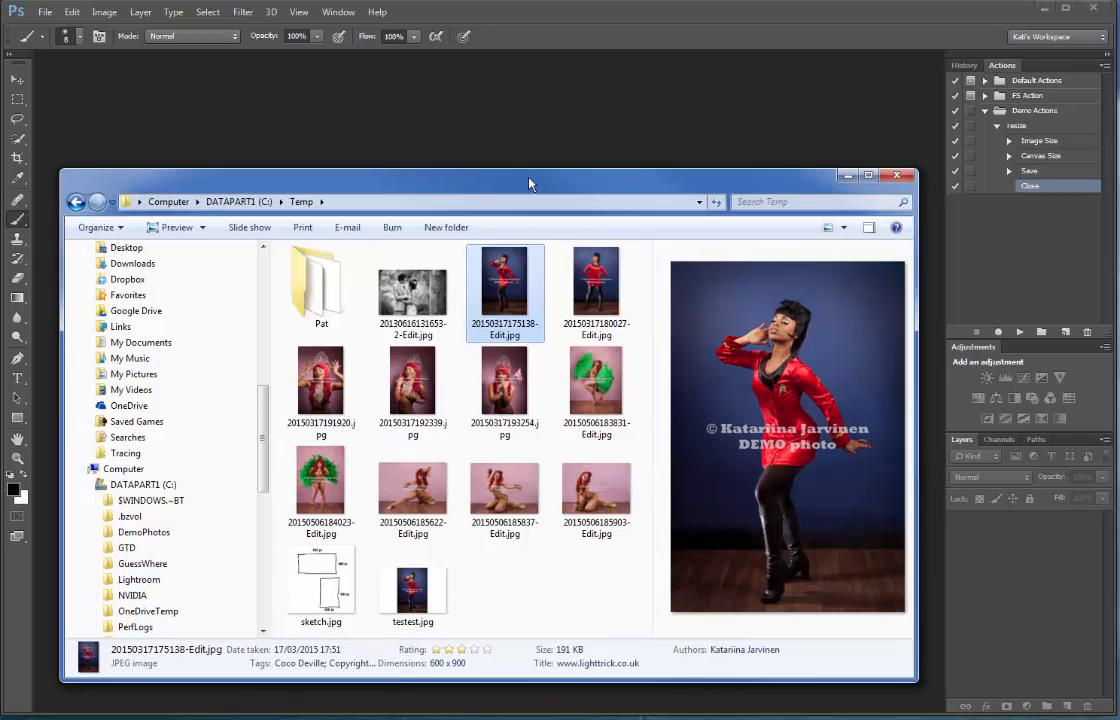
drag(530, 183, 532, 177)
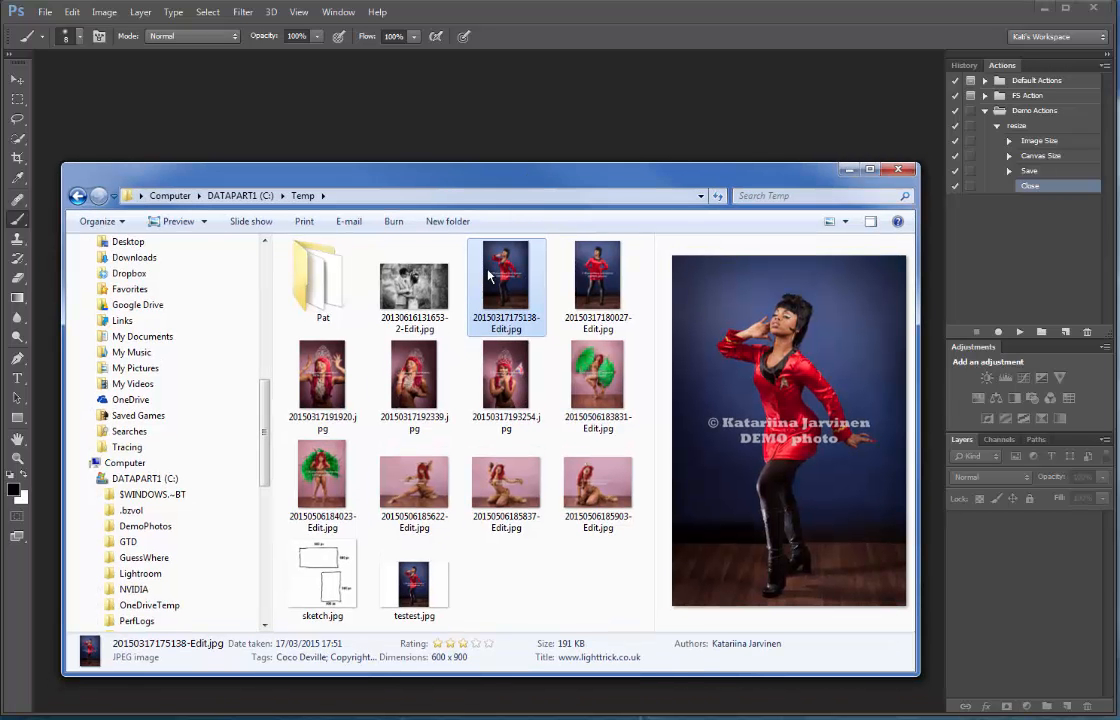
shift+click(336, 483)
click(507, 590)
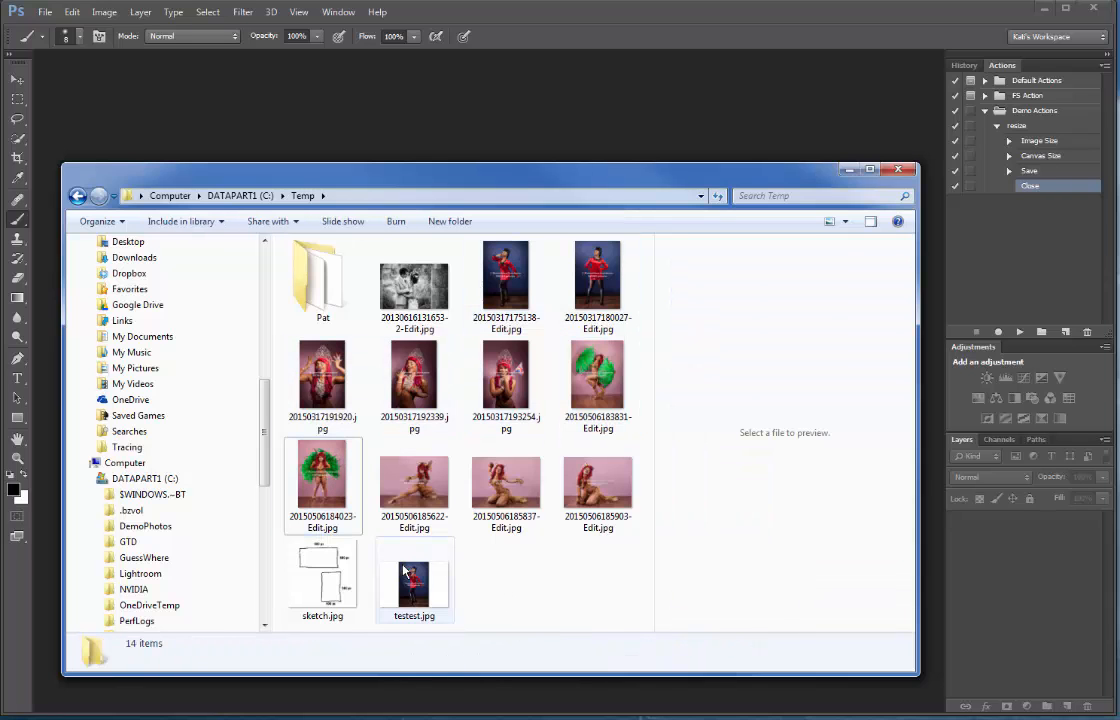
click(404, 571)
key(Delete)
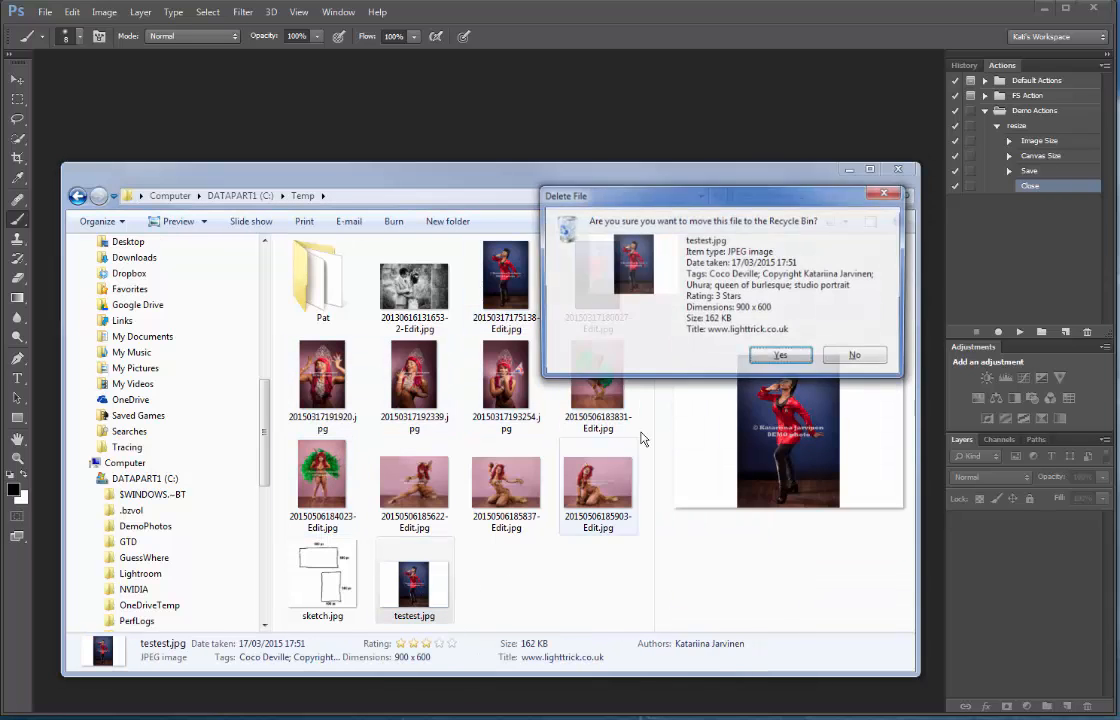
key(Return)
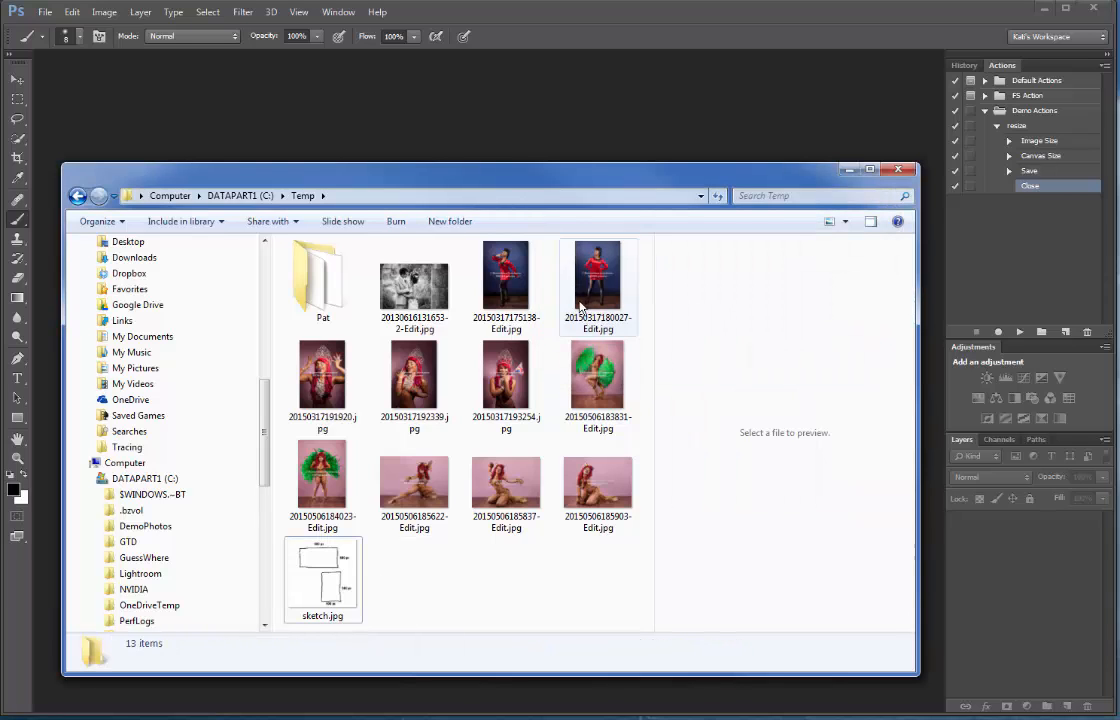
click(515, 290)
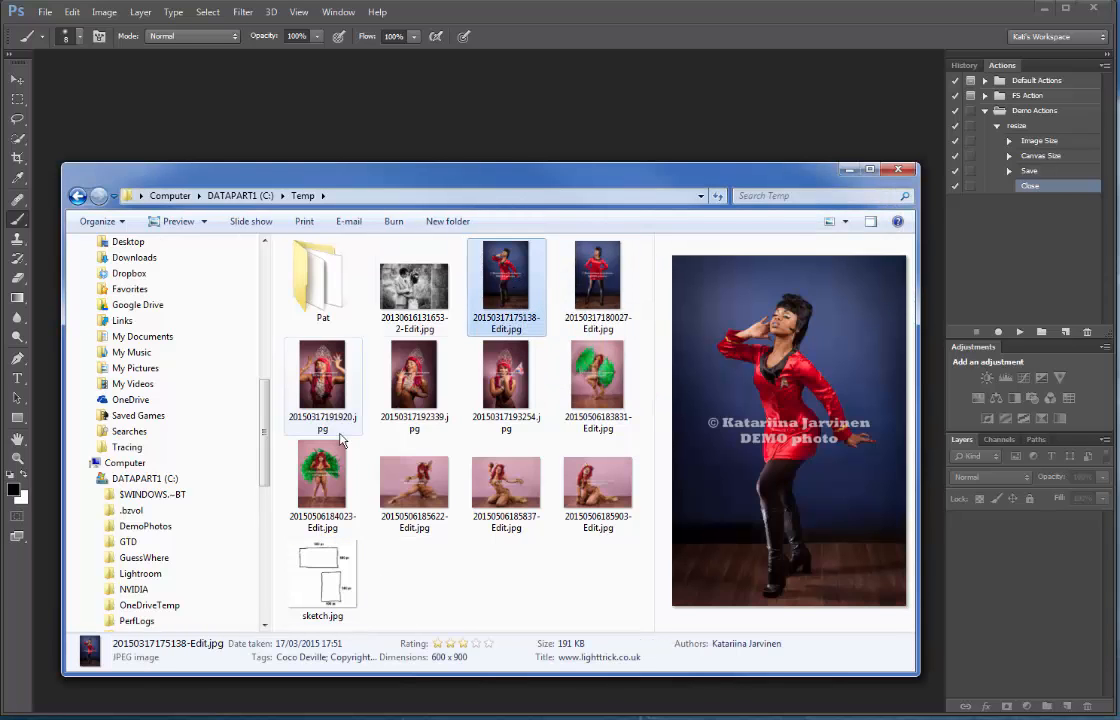
shift+click(305, 460)
drag(475, 262, 395, 125)
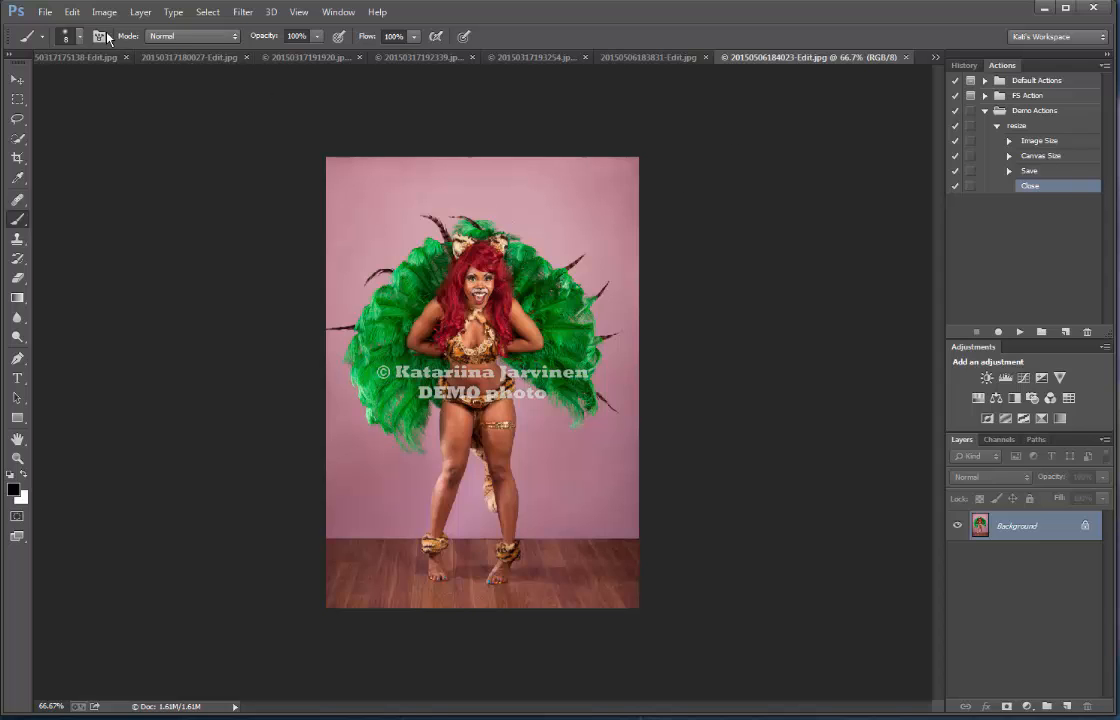
Start a Batch run that plays the resize action from the Demo Actions set.
click(45, 12)
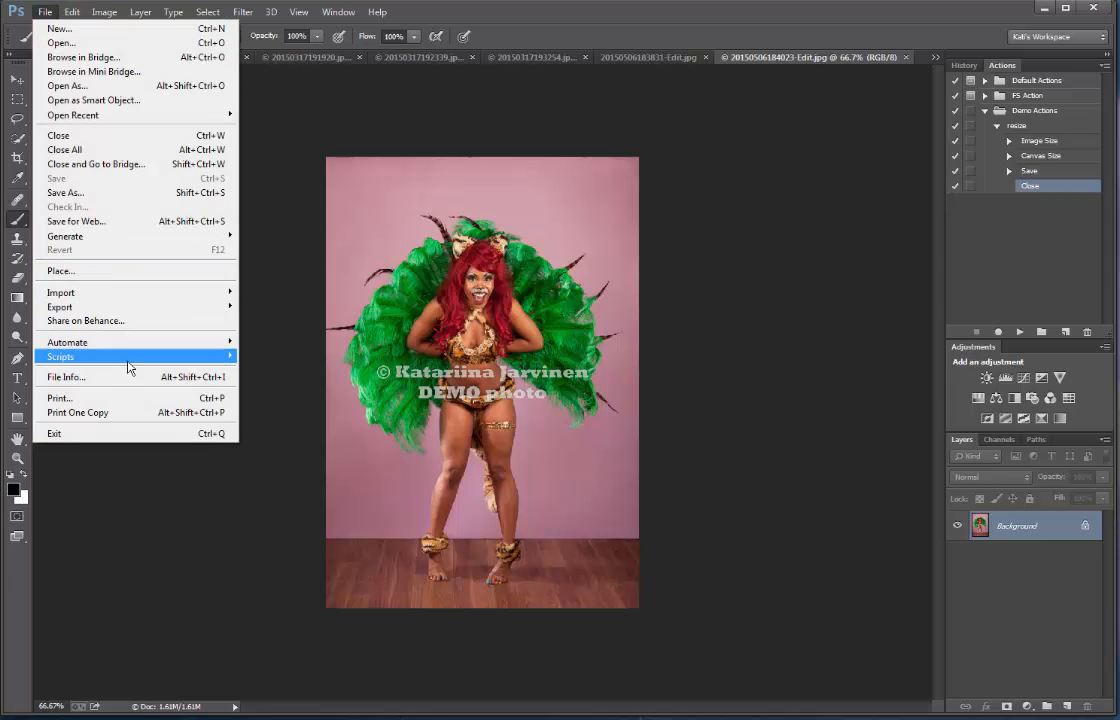
mouse_move(132, 343)
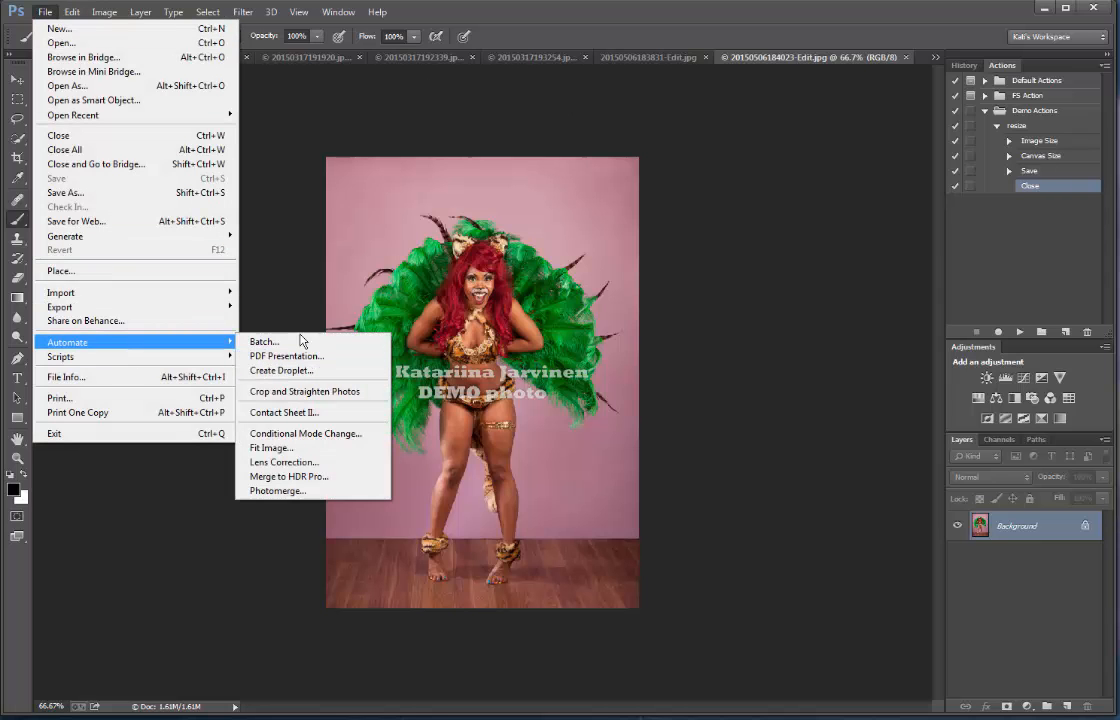
click(300, 342)
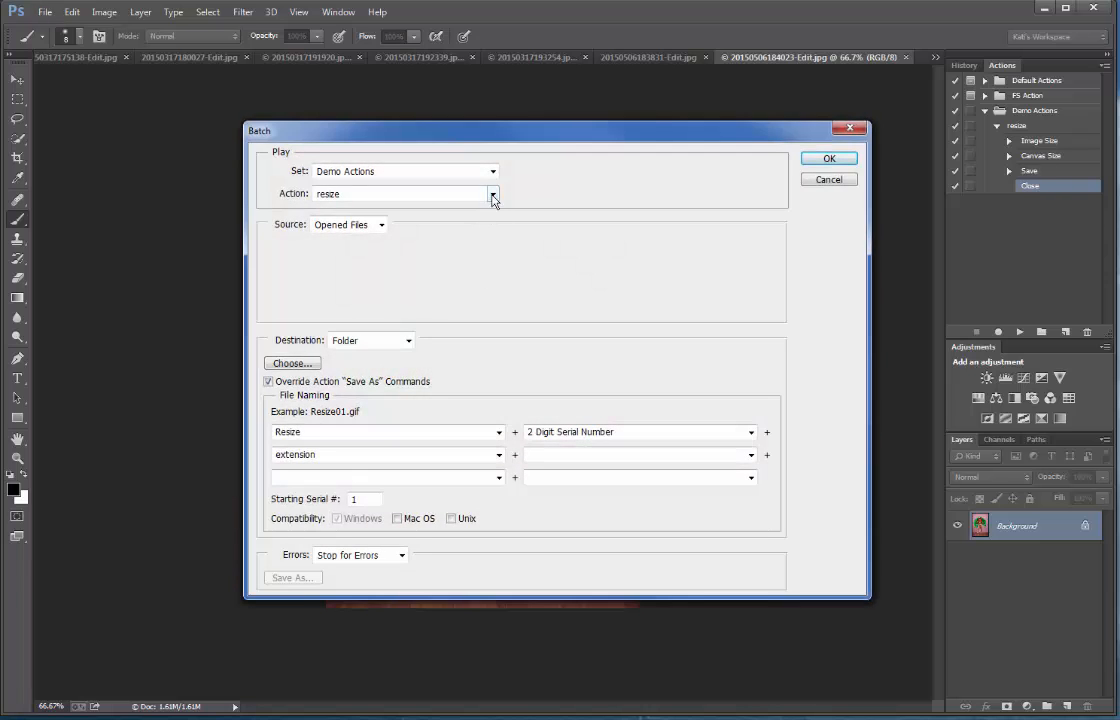
click(492, 195)
click(492, 196)
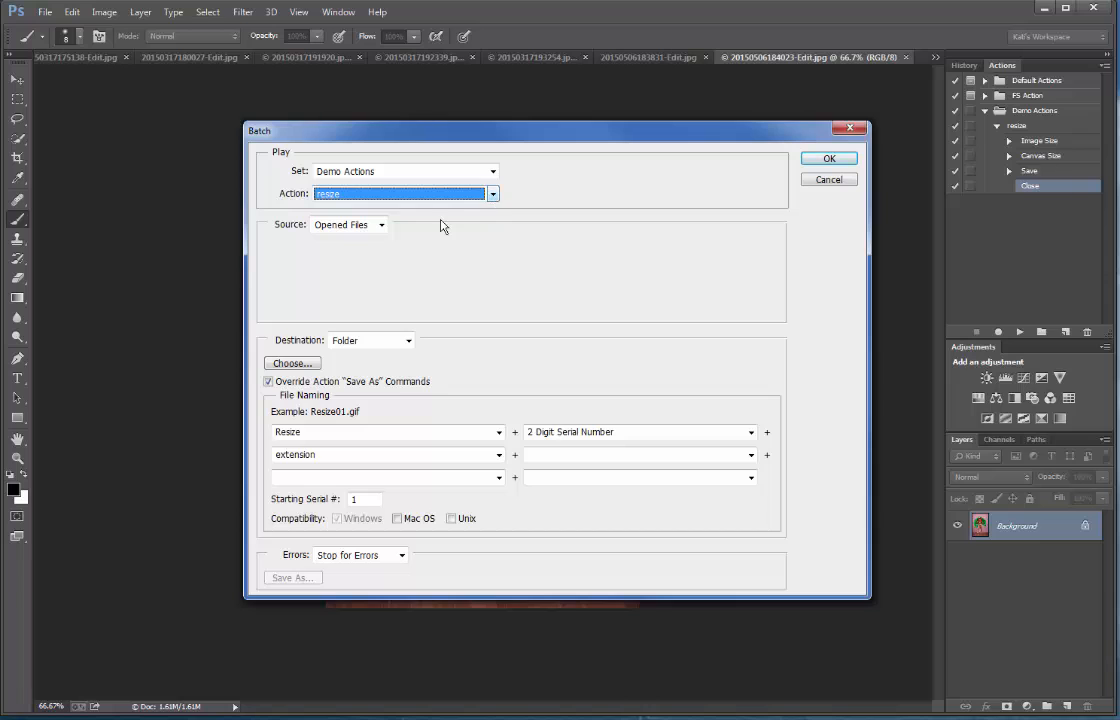
Use Opened Files as the batch source, checking the selected photos in the Temp folder.
click(382, 226)
click(382, 226)
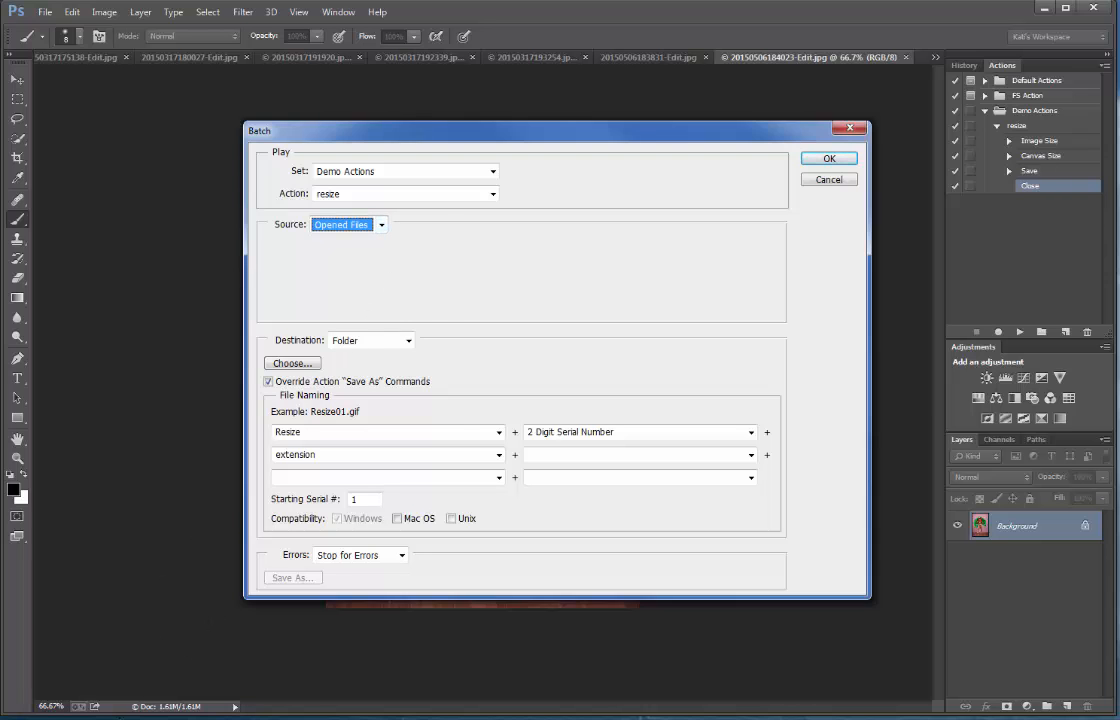
click(150, 718)
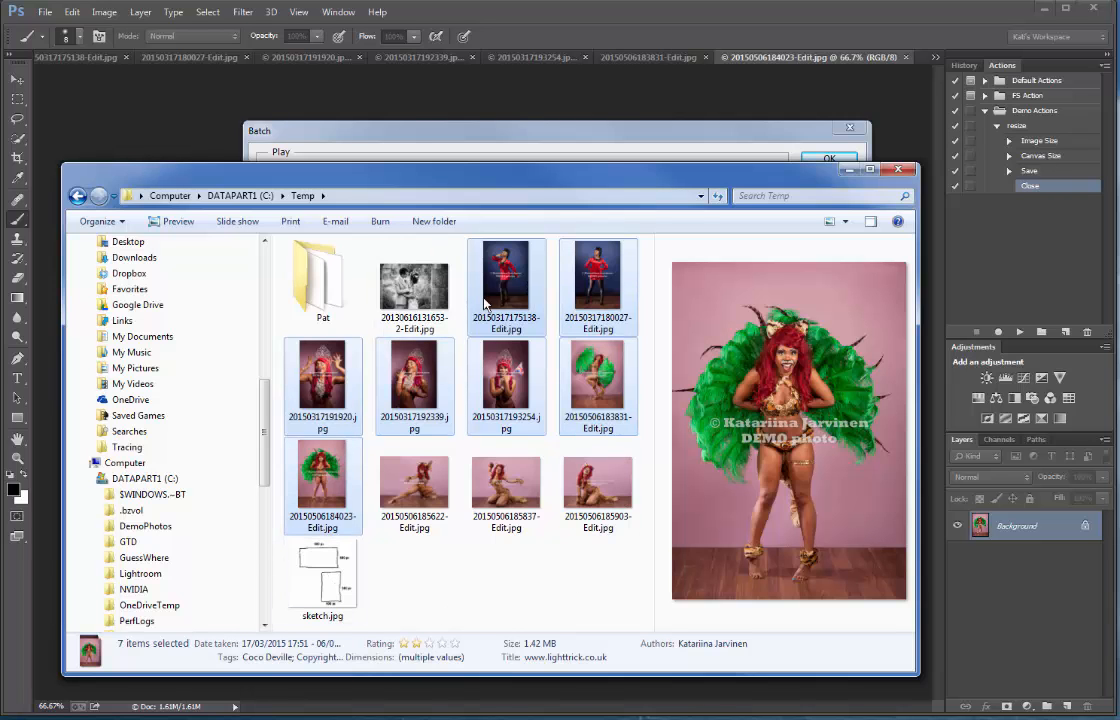
drag(494, 183, 490, 199)
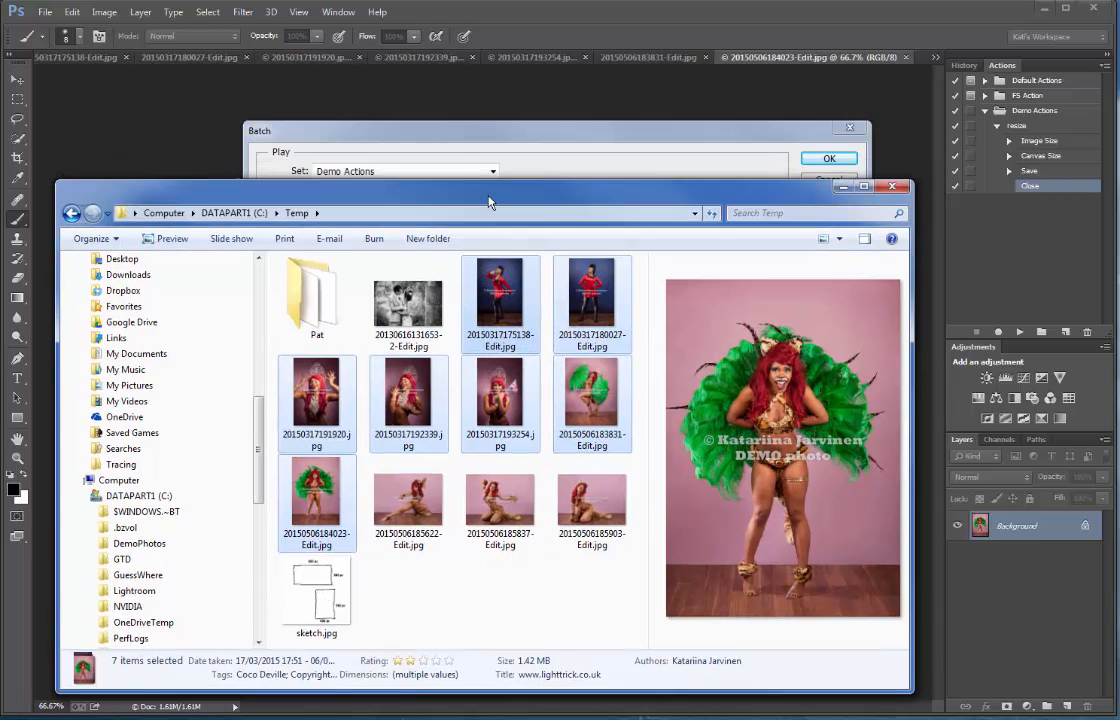
click(500, 130)
click(381, 226)
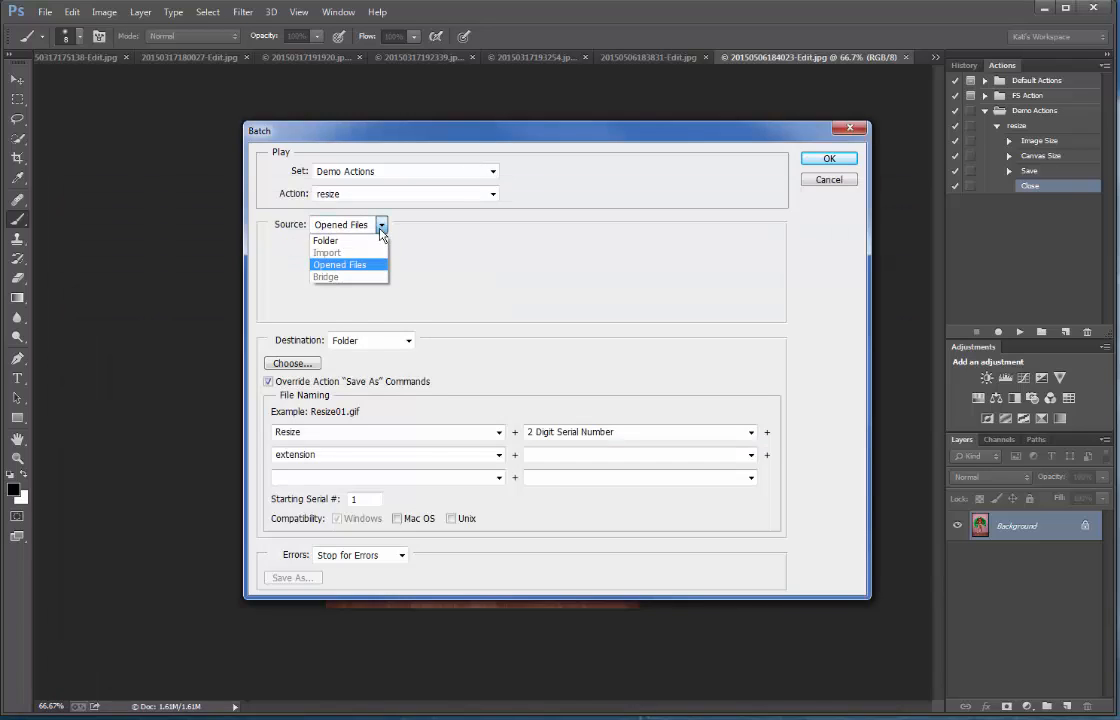
click(381, 227)
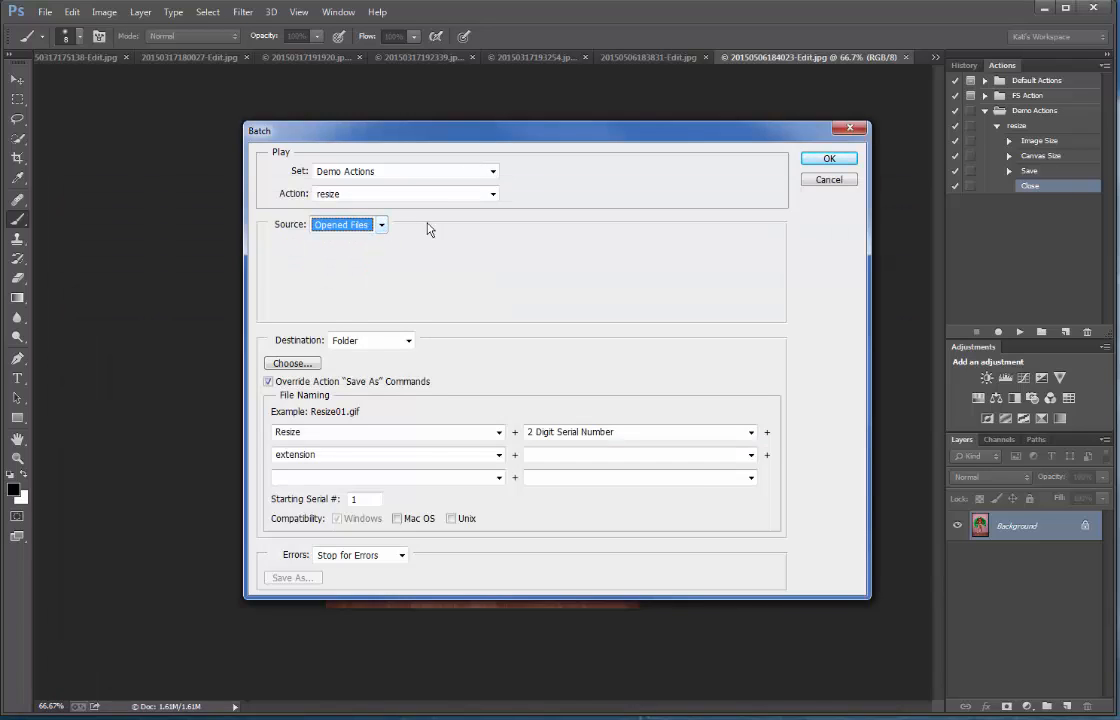
Create a folder named "batch" inside C:\Temp and choose it as the batch destination.
click(292, 363)
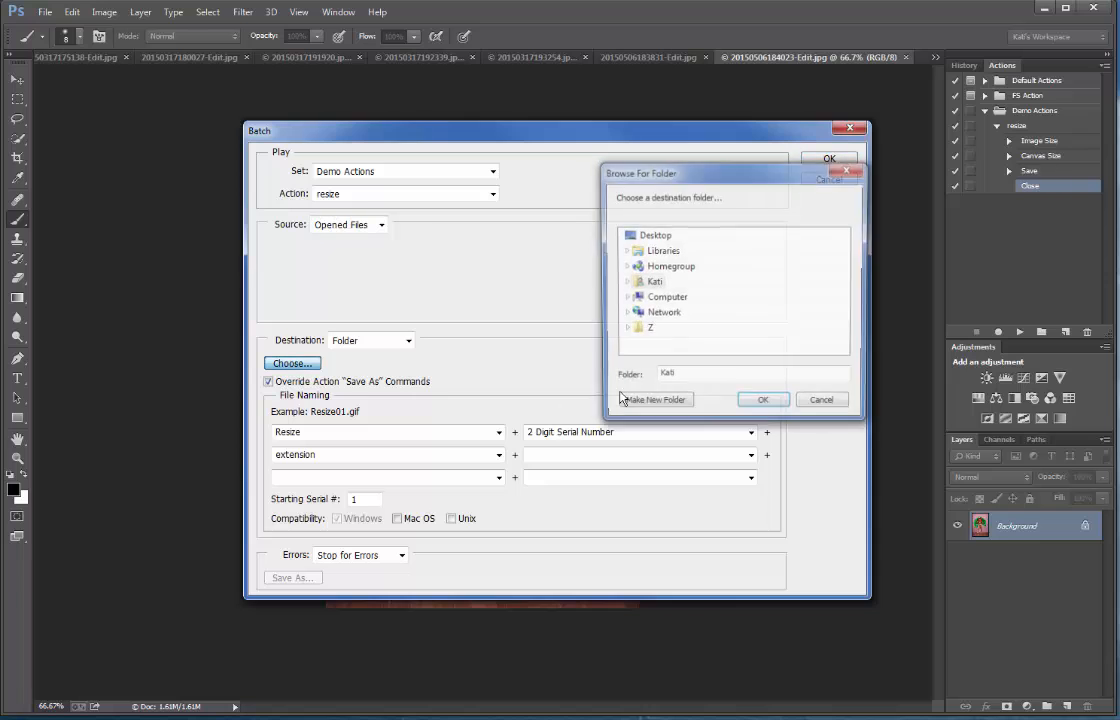
click(627, 297)
click(632, 251)
scroll(640, 280, down, 3)
click(662, 347)
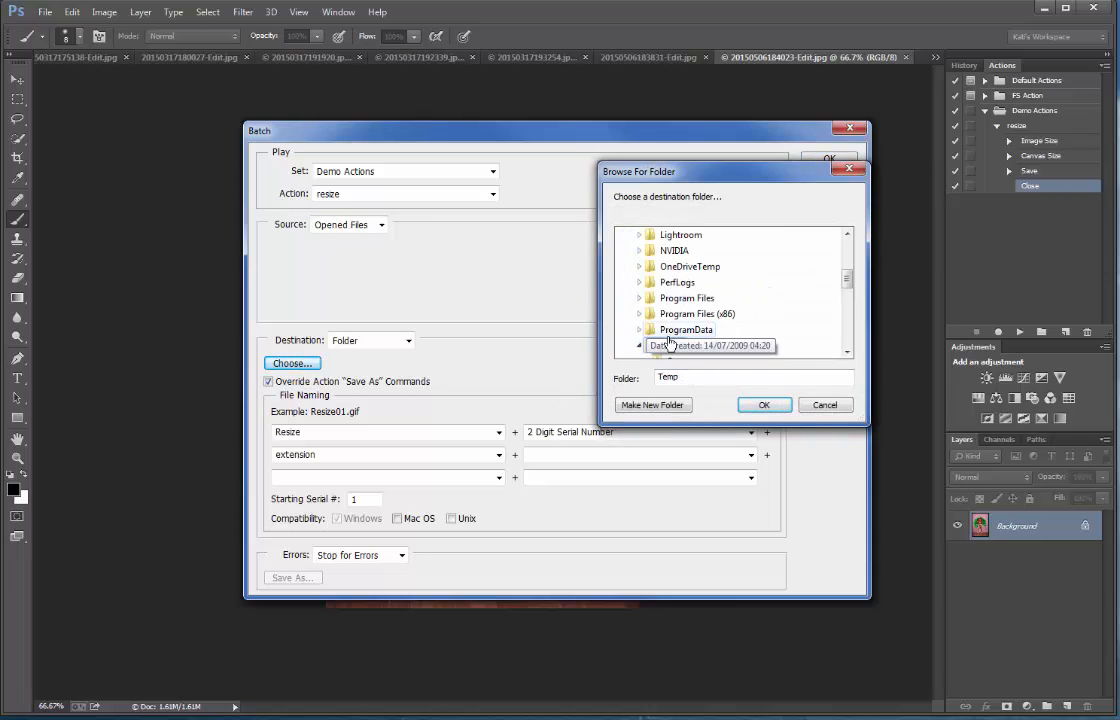
click(653, 405)
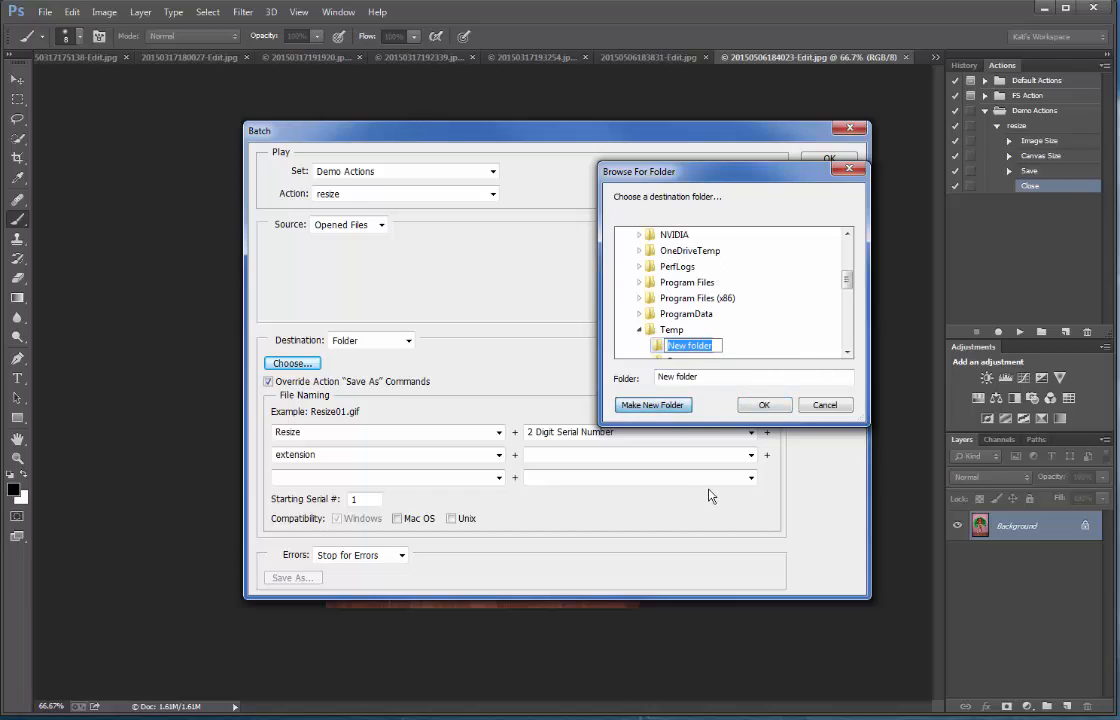
text(be)
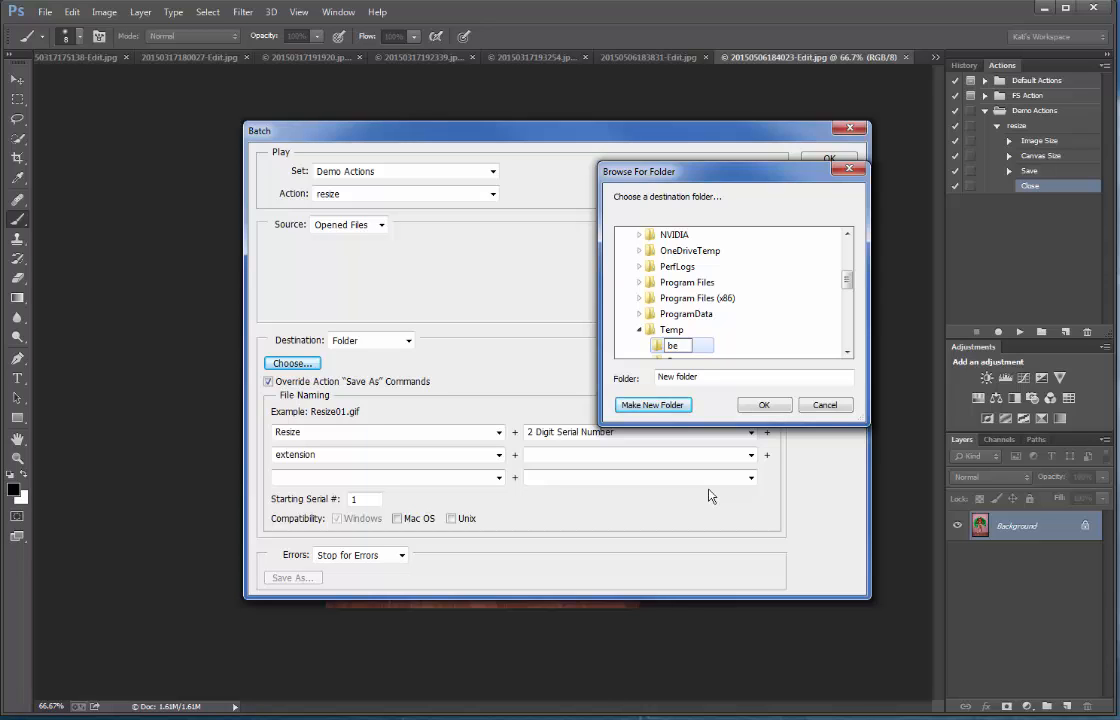
key(BackSpace)
text(atch)
click(764, 404)
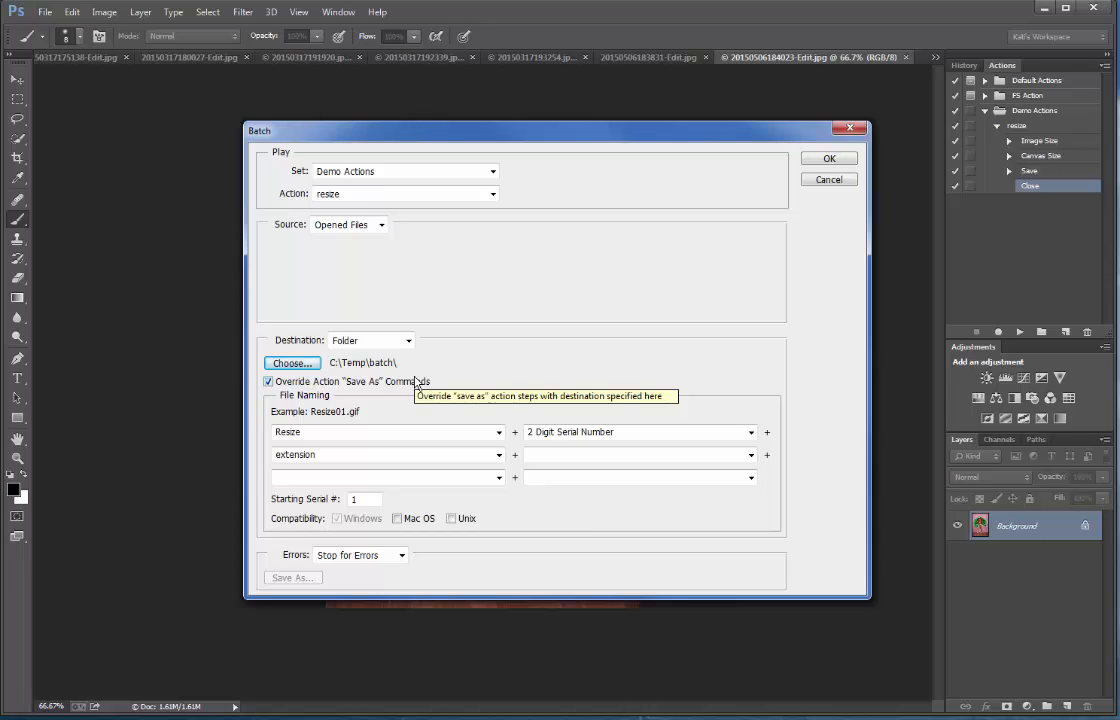
Run the batch with files named Resize plus 2 Digit Serial Number plus extension, starting at serial number 1.
double_click(328, 431)
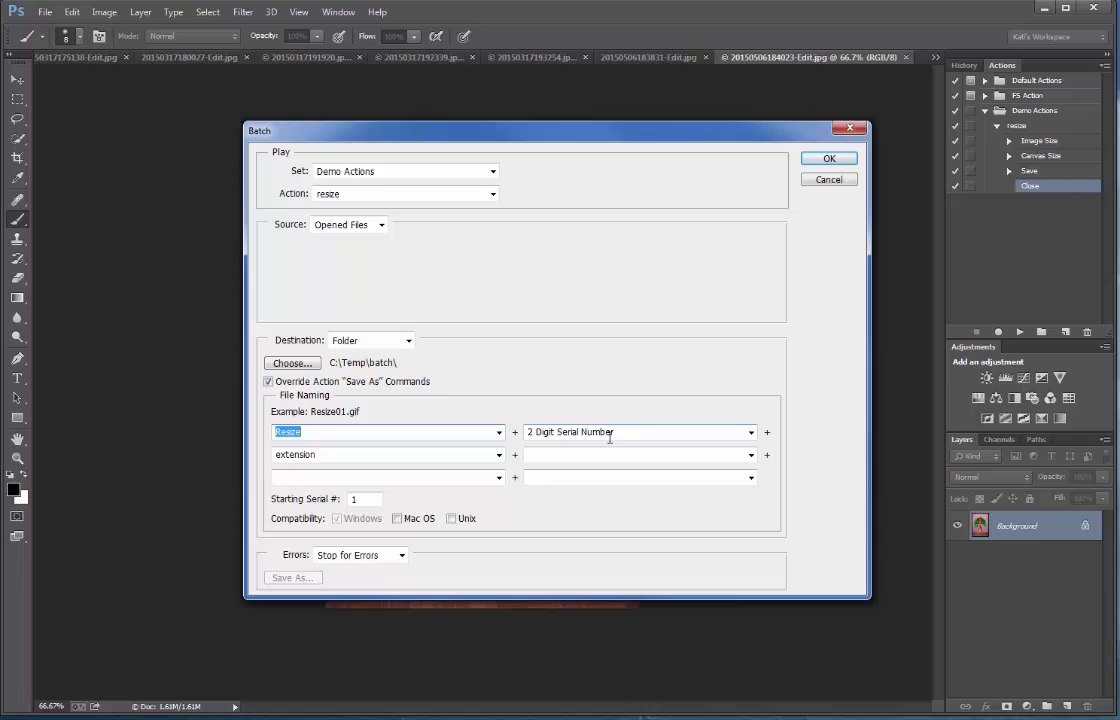
double_click(363, 499)
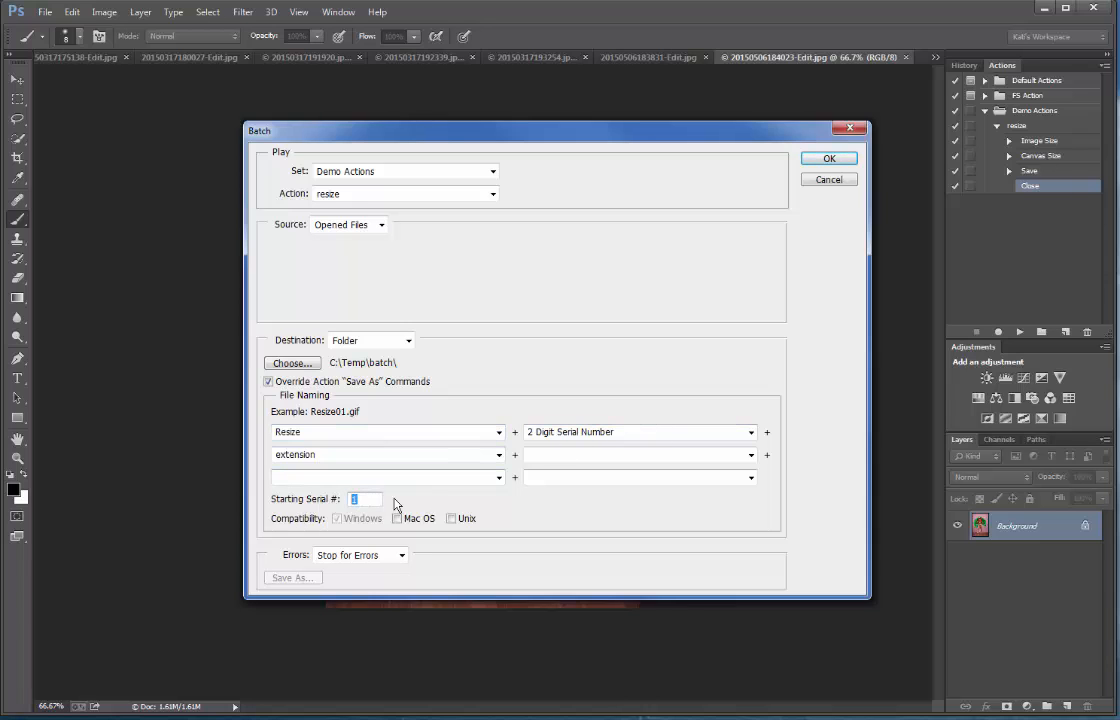
click(491, 455)
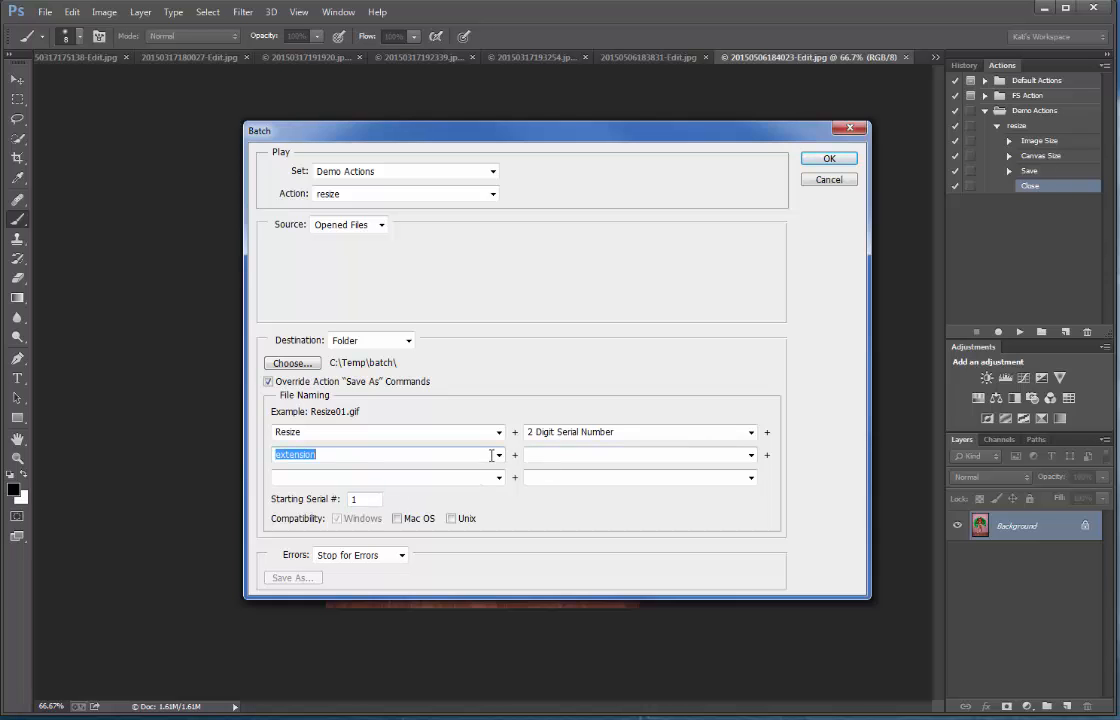
click(818, 160)
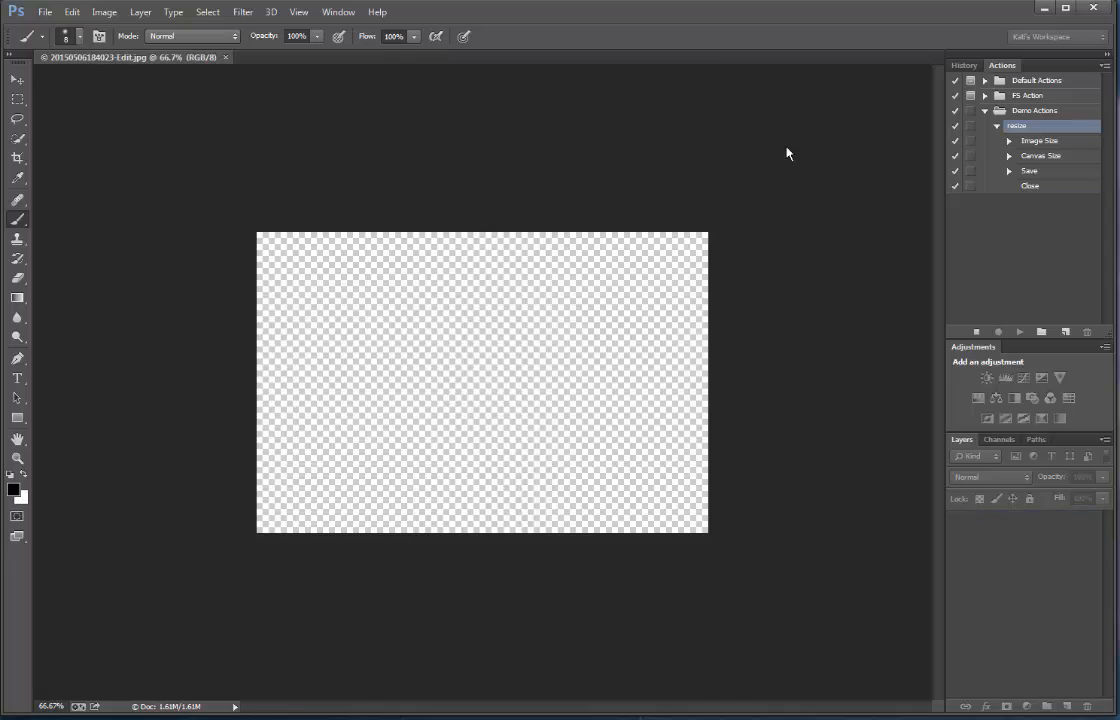
Switch to Windows Explorer, open the batch folder inside Temp and preview Resize01.jpg.
click(182, 718)
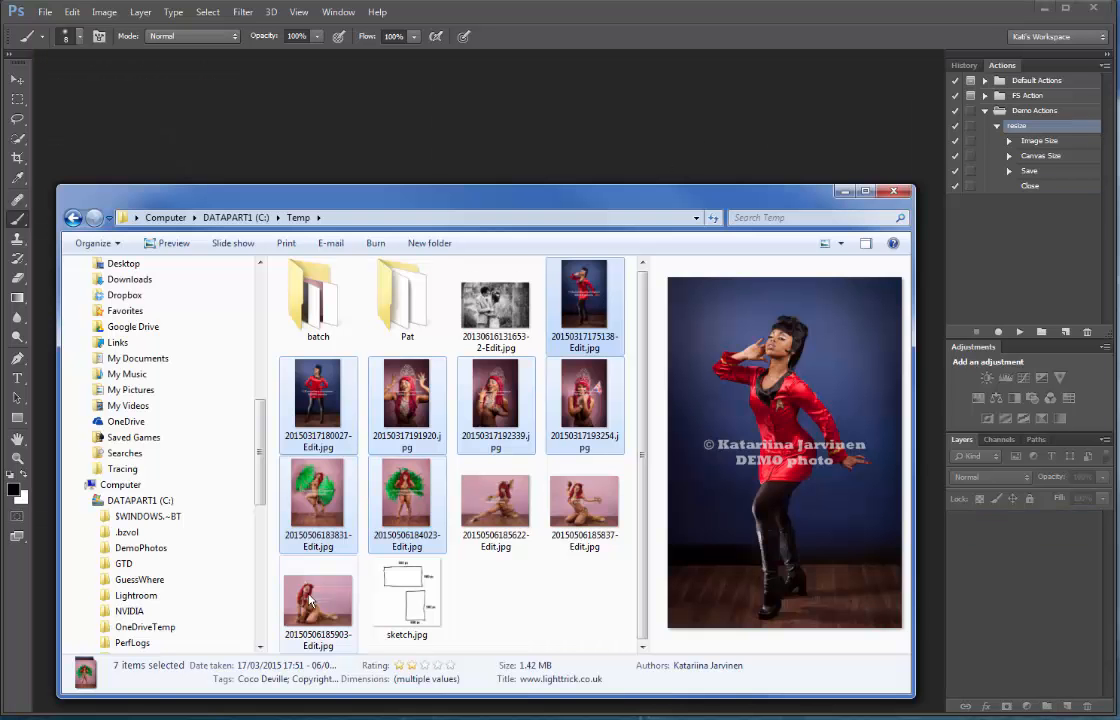
click(330, 308)
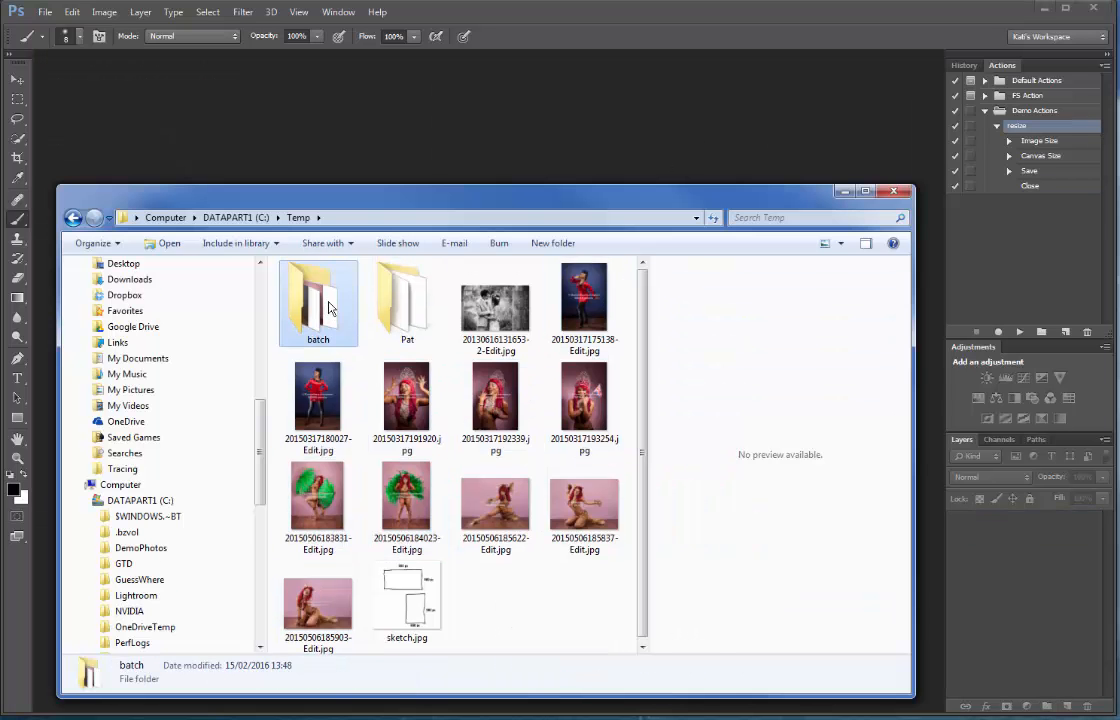
double_click(330, 308)
click(330, 312)
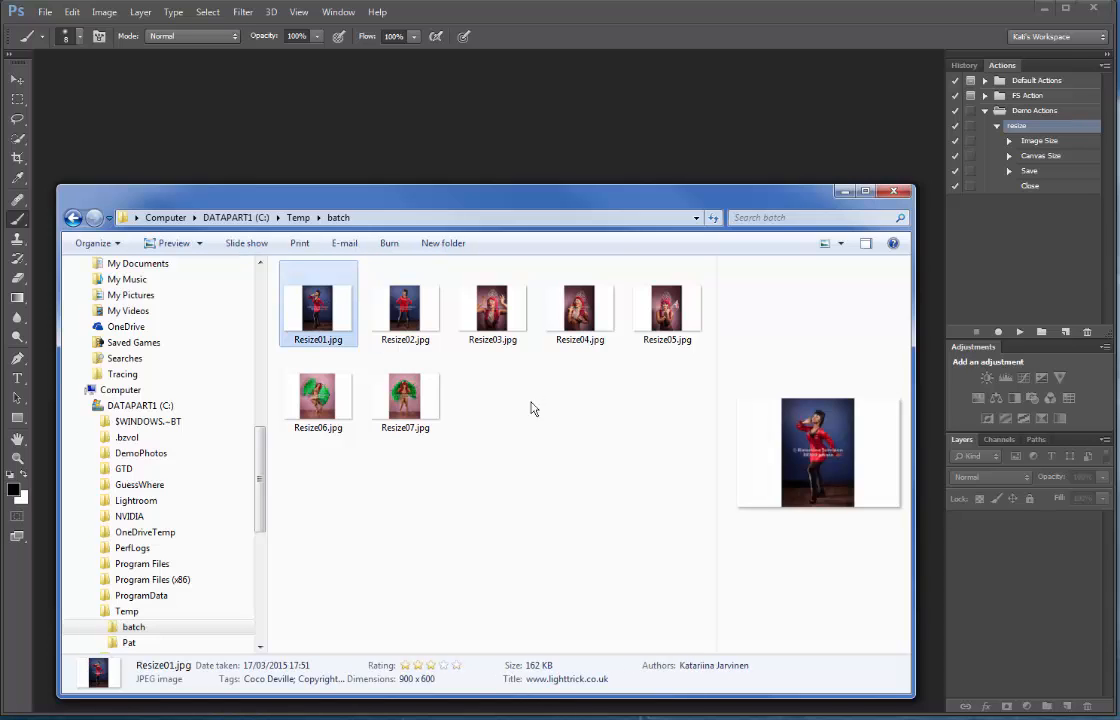